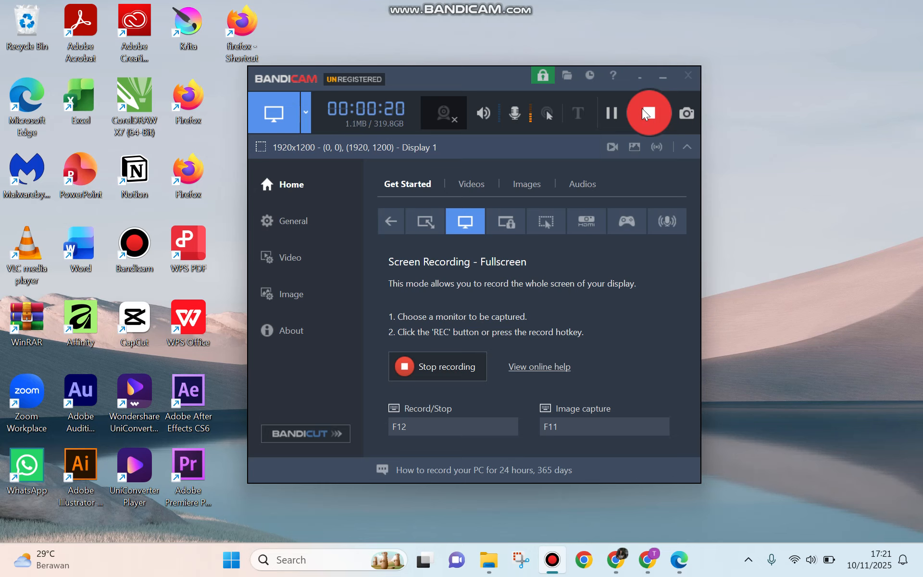
Minimize the screen recorder, switch to Krita and dismiss the autosave recovery prompt without recovering the file.
left_click(661, 76)
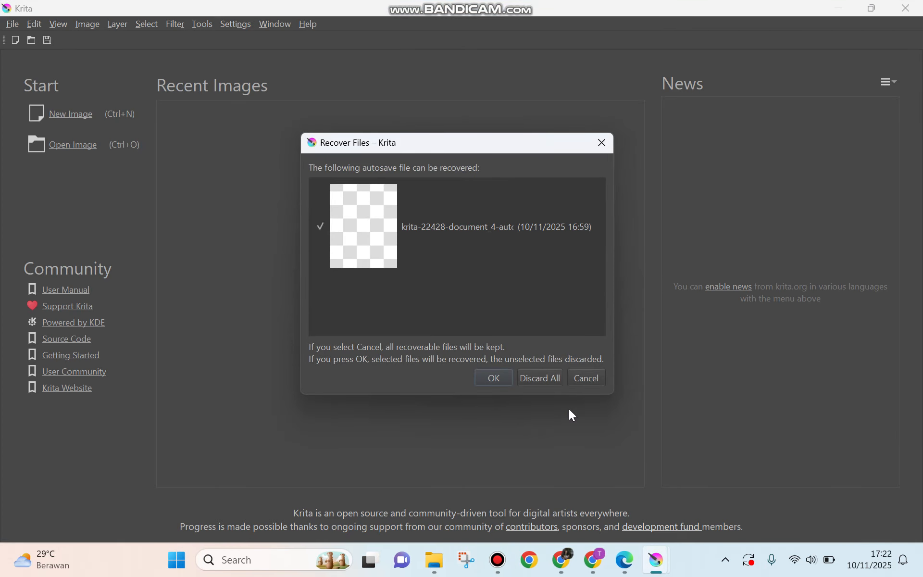
left_click(602, 142)
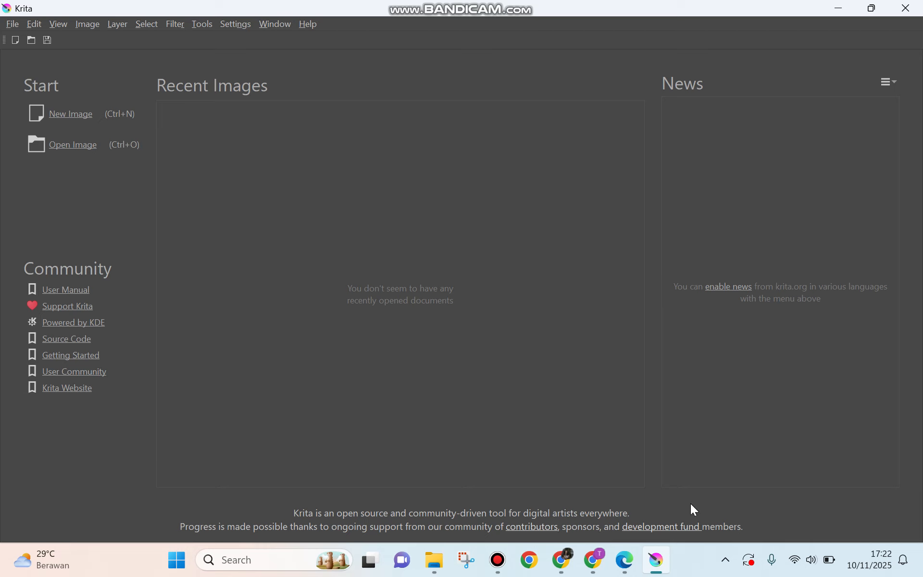
Create a new custom document in landscape orientation, 3508 x 2480 px at 300 pixels/inch.
left_click(15, 23)
left_click(29, 39)
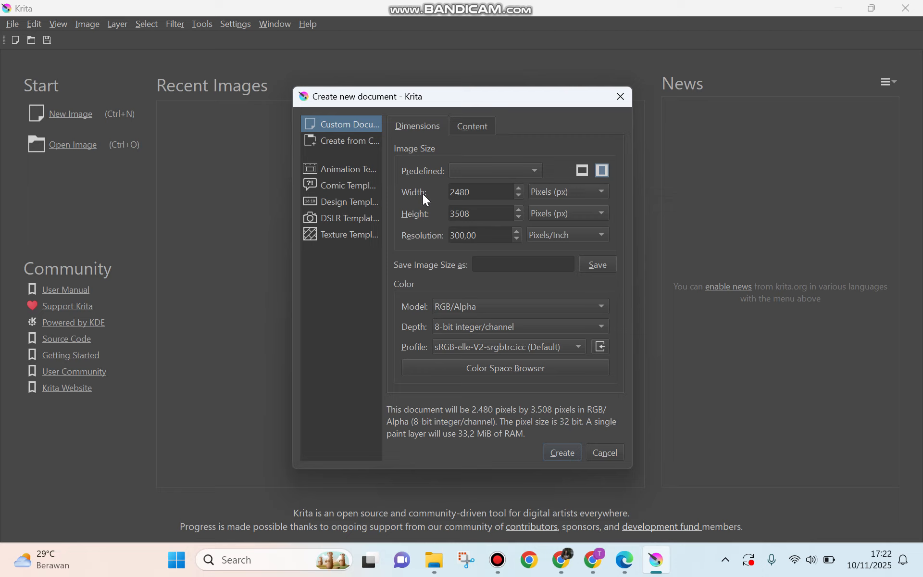
left_click(585, 168)
left_click(466, 171)
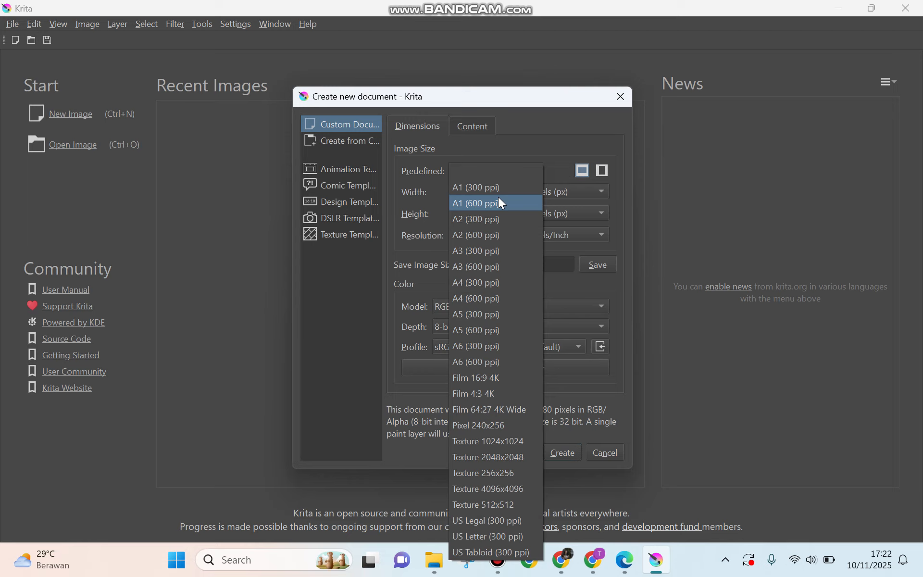
left_click(489, 157)
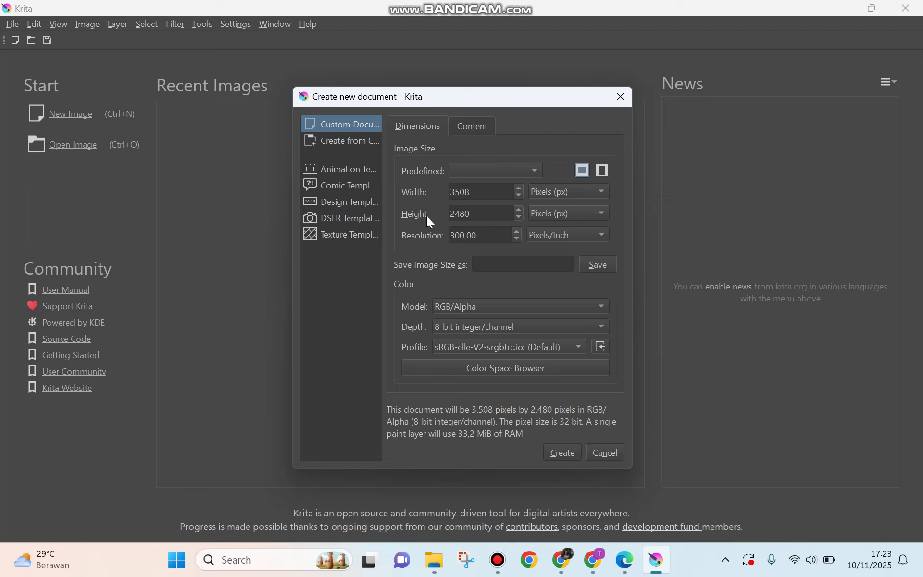
left_click(563, 452)
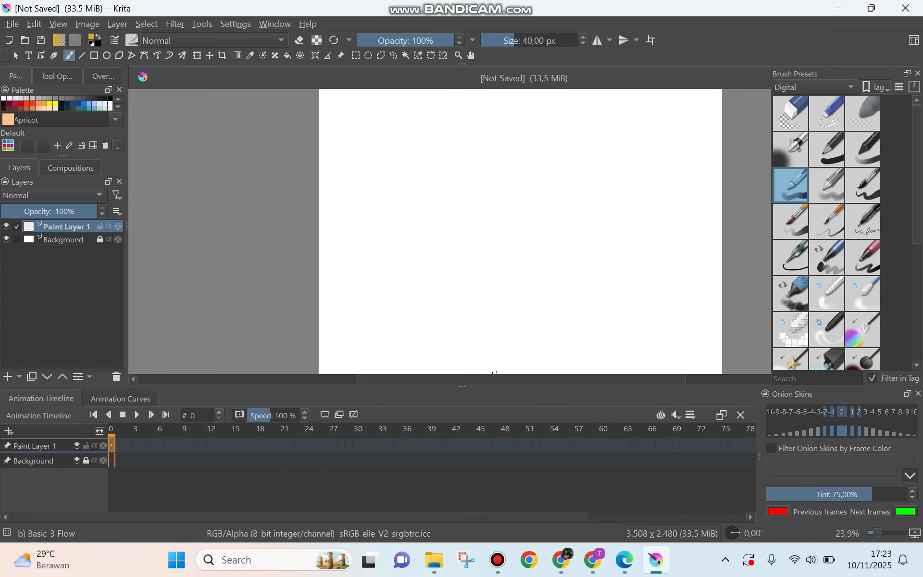
Apply the Animation workspace, keeping the Animation Timeline in view.
left_click(115, 402)
left_click(44, 401)
left_click(272, 25)
mouse_move(297, 77)
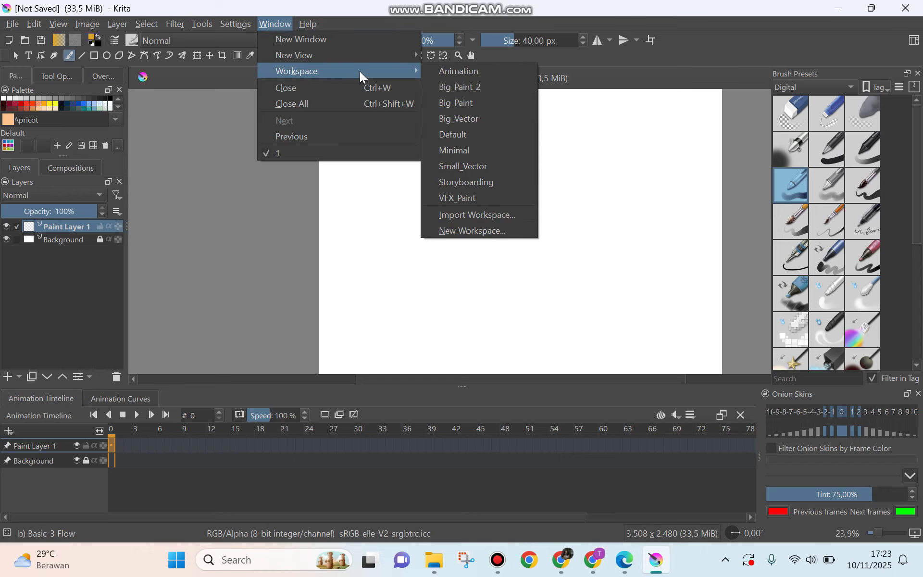
left_click(456, 76)
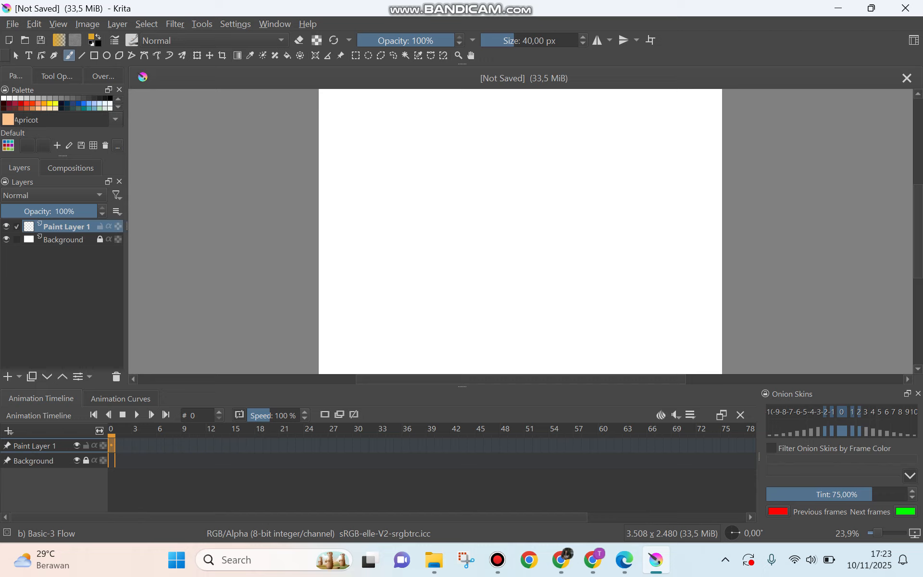
Show the Brush Presets docker in the workspace.
left_click(232, 27)
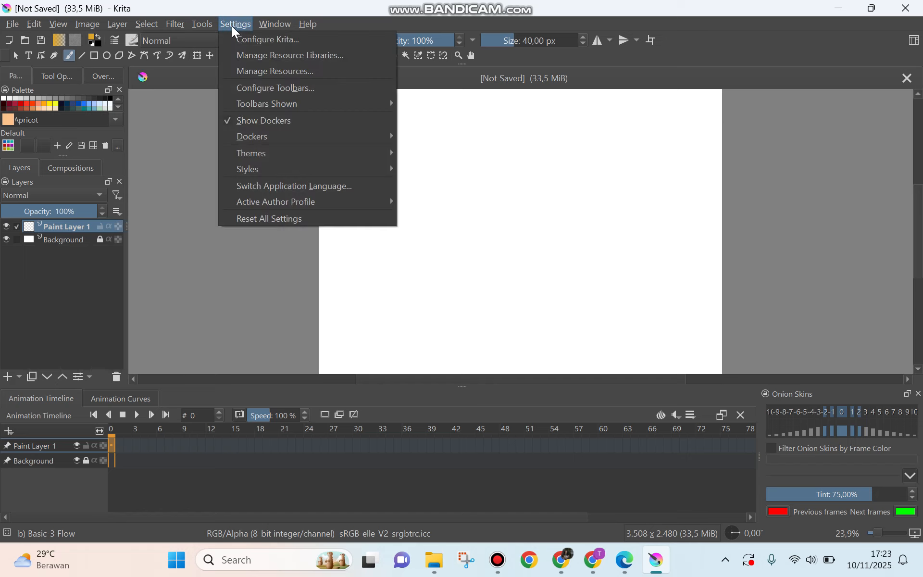
mouse_move(278, 140)
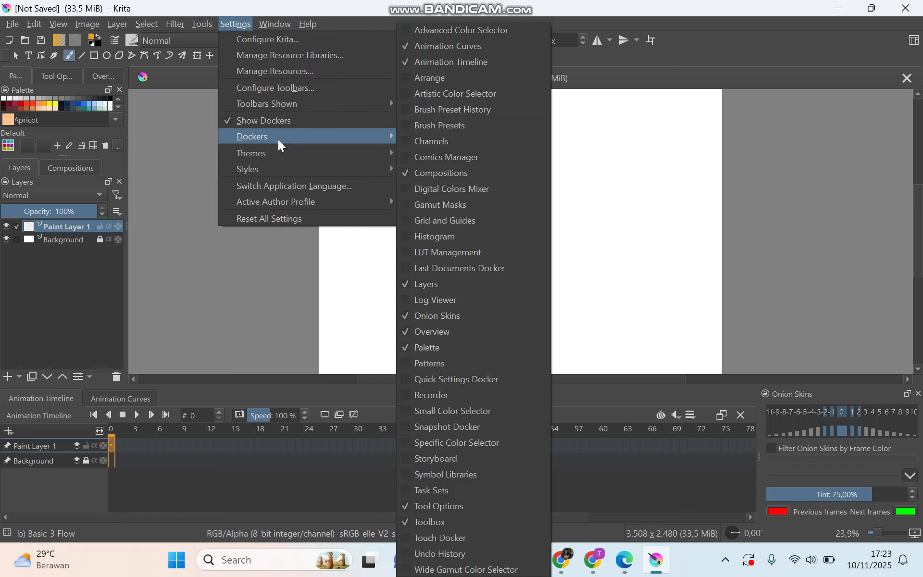
left_click(427, 129)
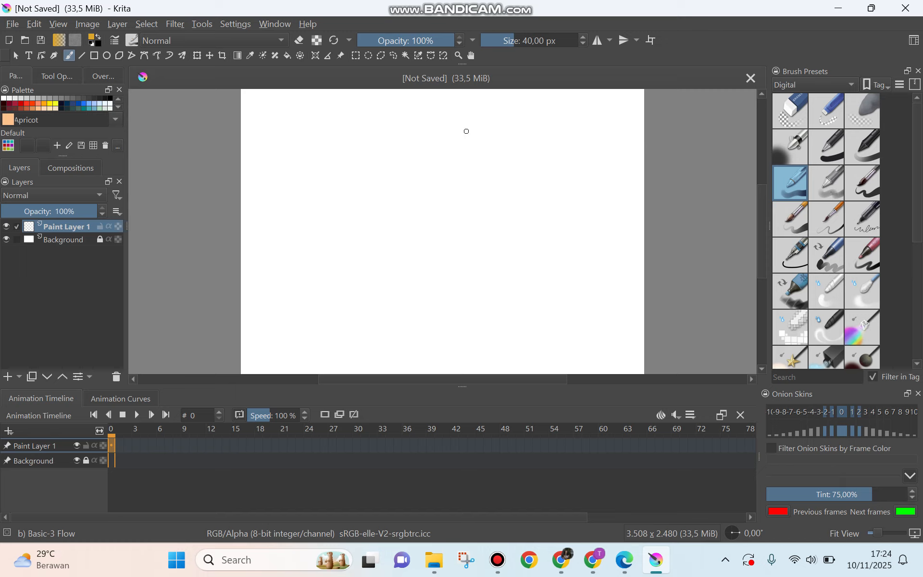
Create blank frames at frames 0 and 3 of Paint Layer 1 in the animation timeline.
right_click(111, 444)
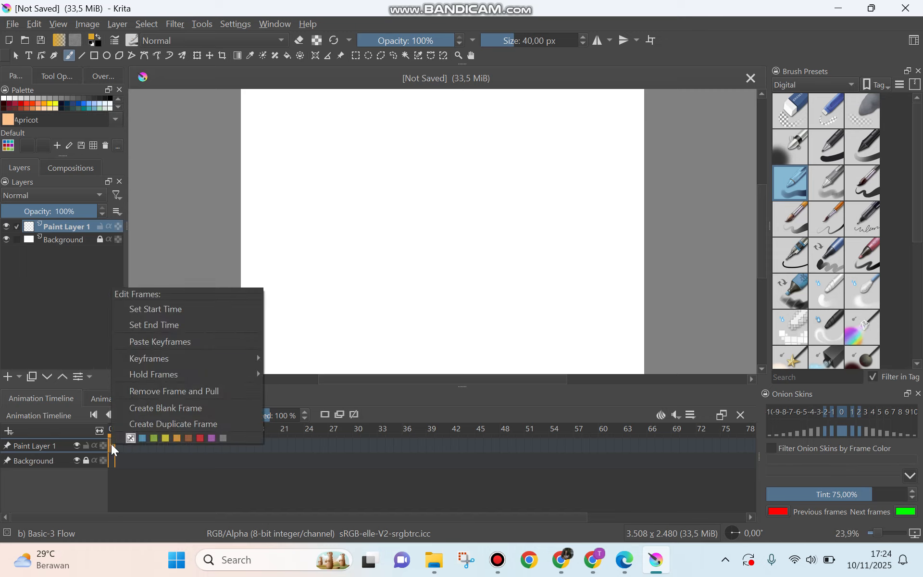
left_click(146, 411)
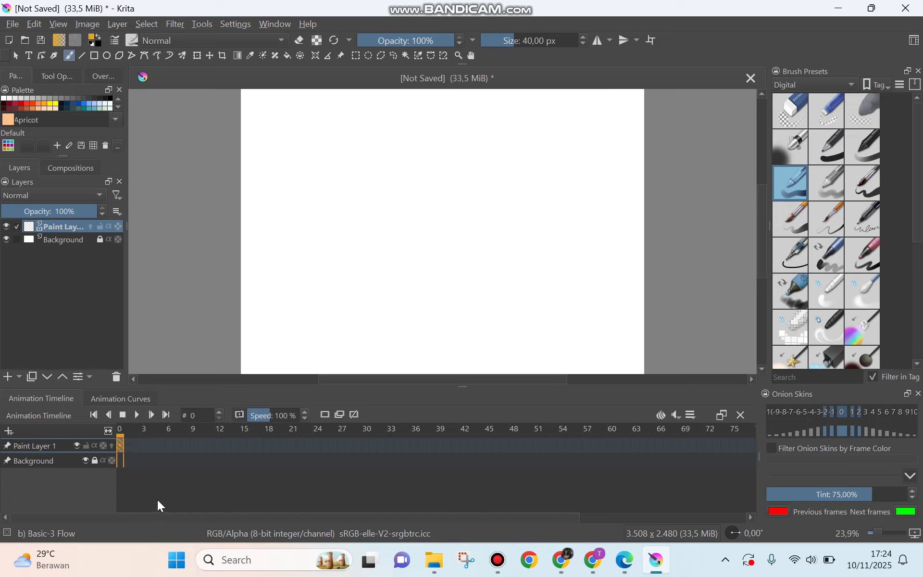
right_click(128, 444)
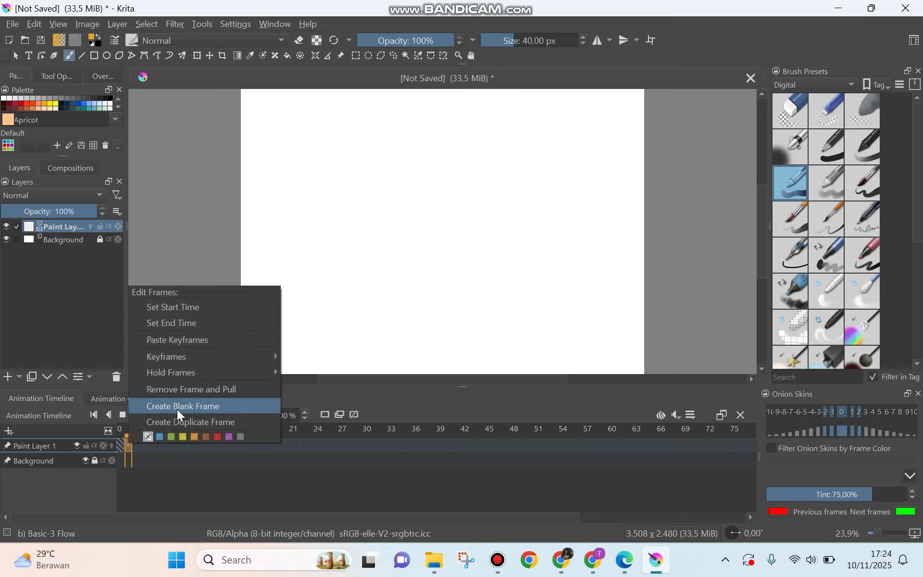
left_click(143, 447)
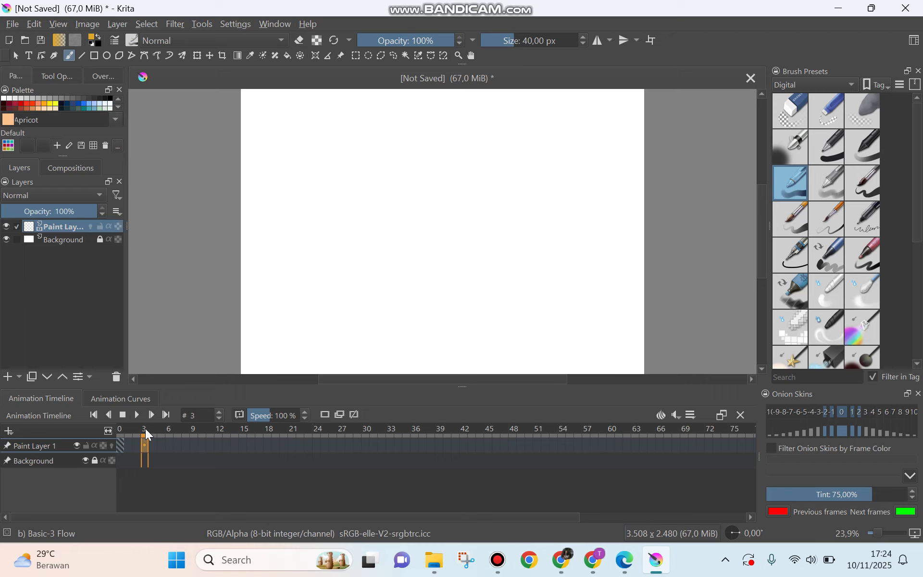
right_click(144, 443)
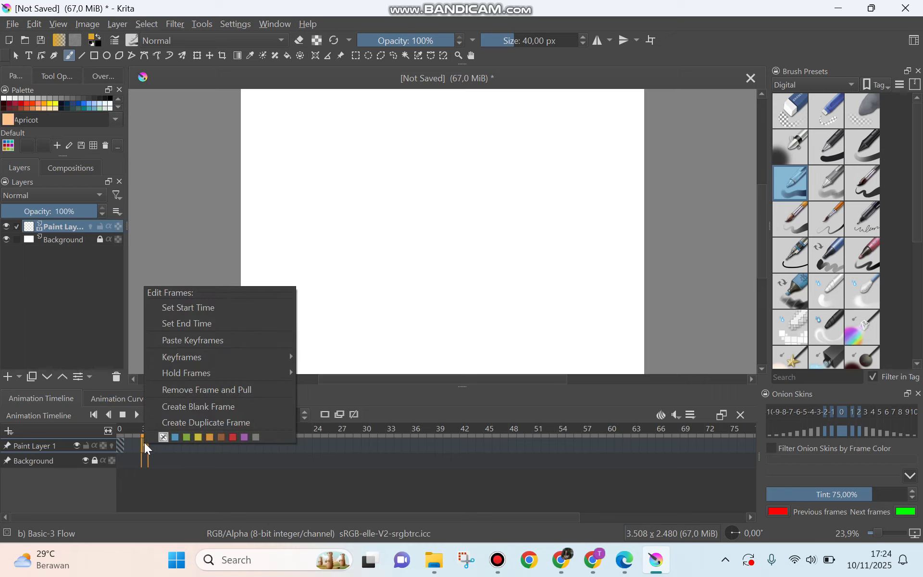
left_click(187, 411)
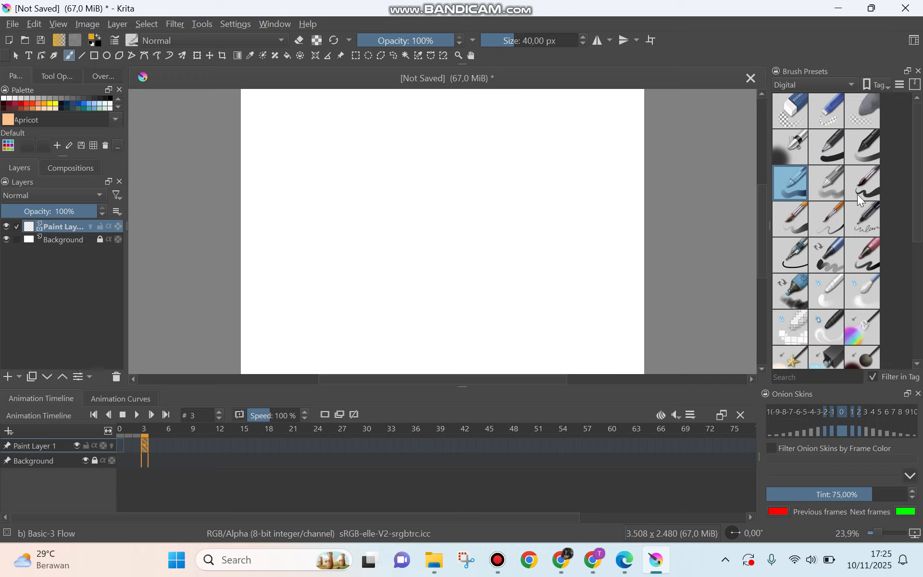
Draw an orange circle outline near the canvas centre on frame 3 with the Ellipse tool and the Basic-5 Size Opacity brush.
left_click(801, 208)
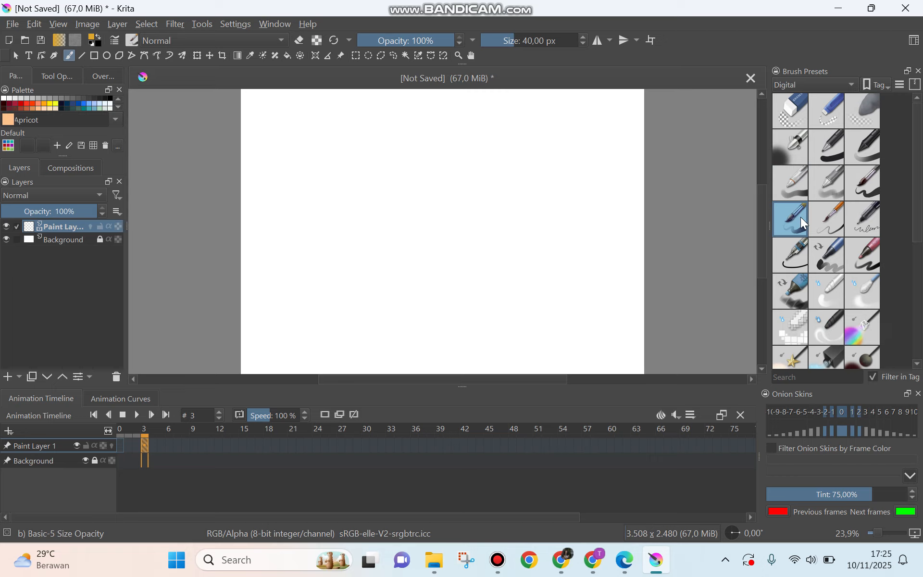
left_click(107, 56)
left_click(118, 107)
left_click(119, 107)
left_click(119, 107)
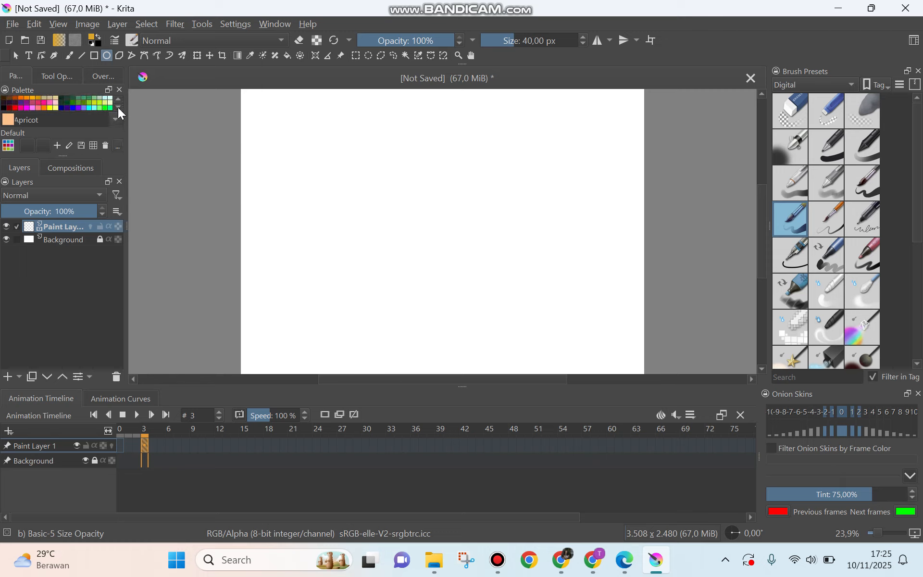
left_click(20, 99)
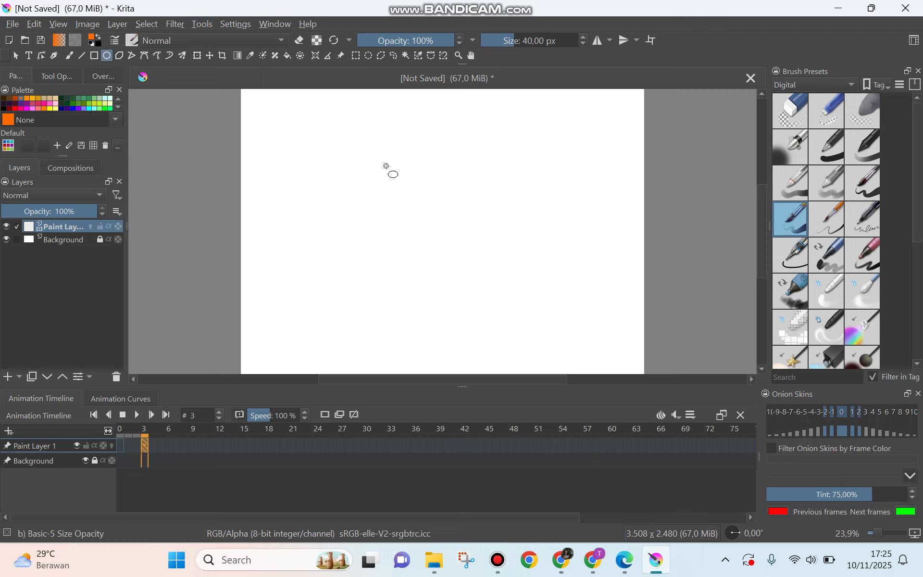
mouse_move(376, 164)
left_mouse_down()
mouse_move(443, 232)
mouse_move(484, 258)
mouse_move(489, 278)
left_mouse_up()
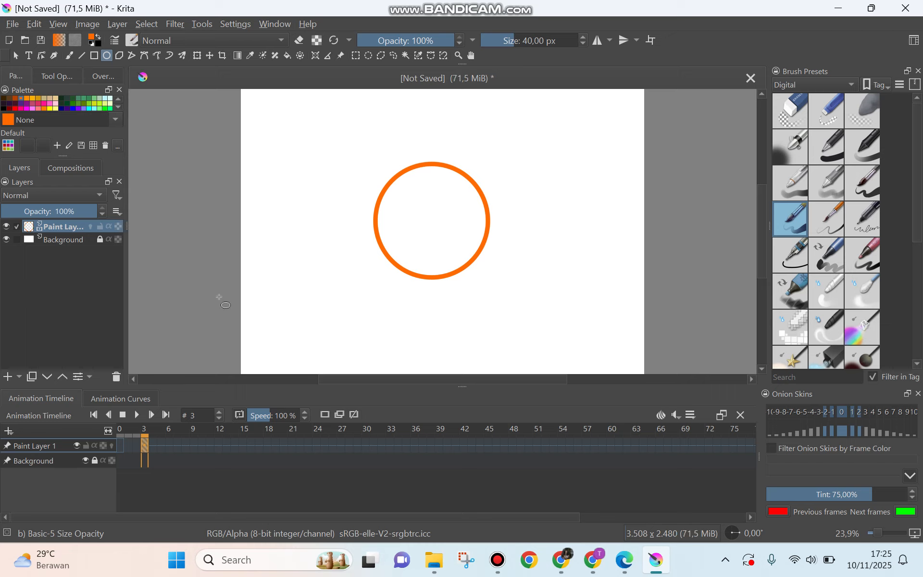
Create a blank frame at frame 6 of Paint Layer 1.
right_click(169, 443)
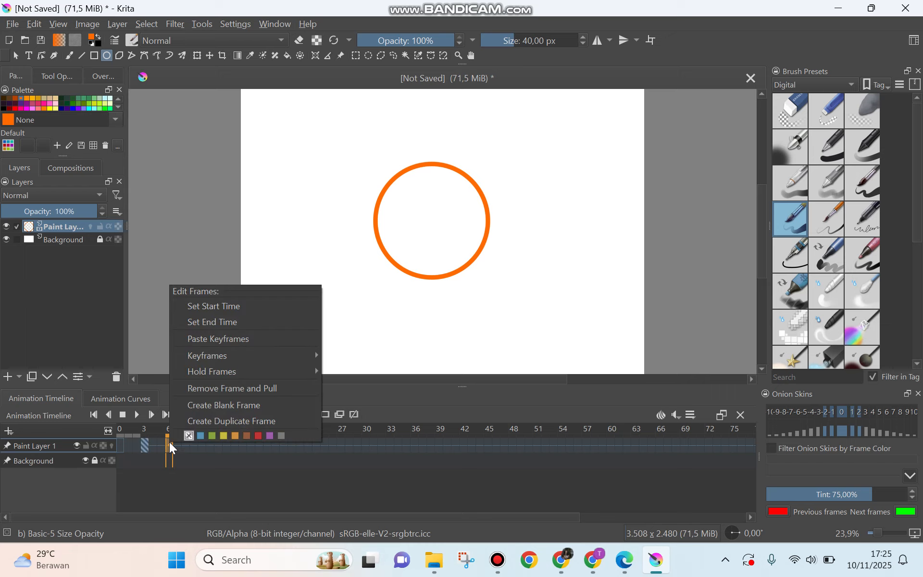
left_click(206, 408)
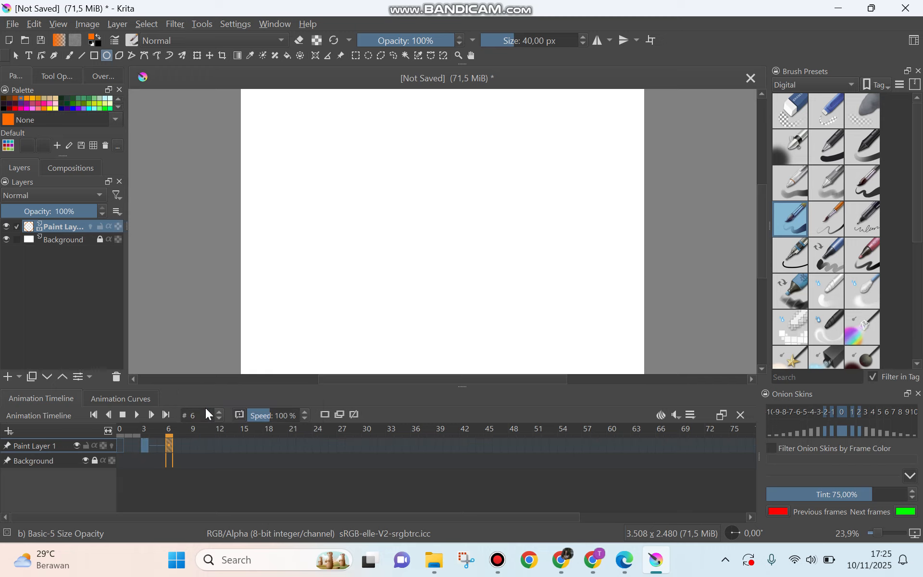
right_click(170, 438)
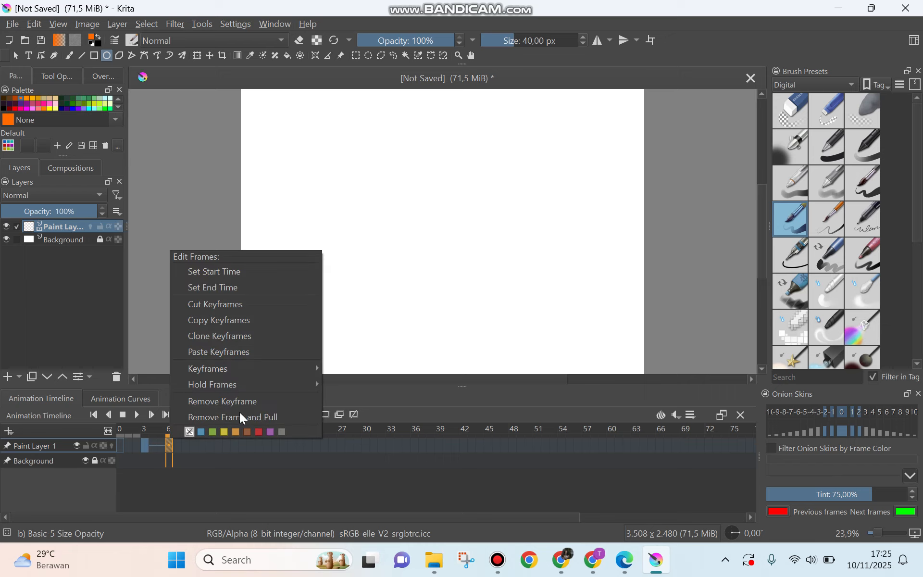
right_click(169, 443)
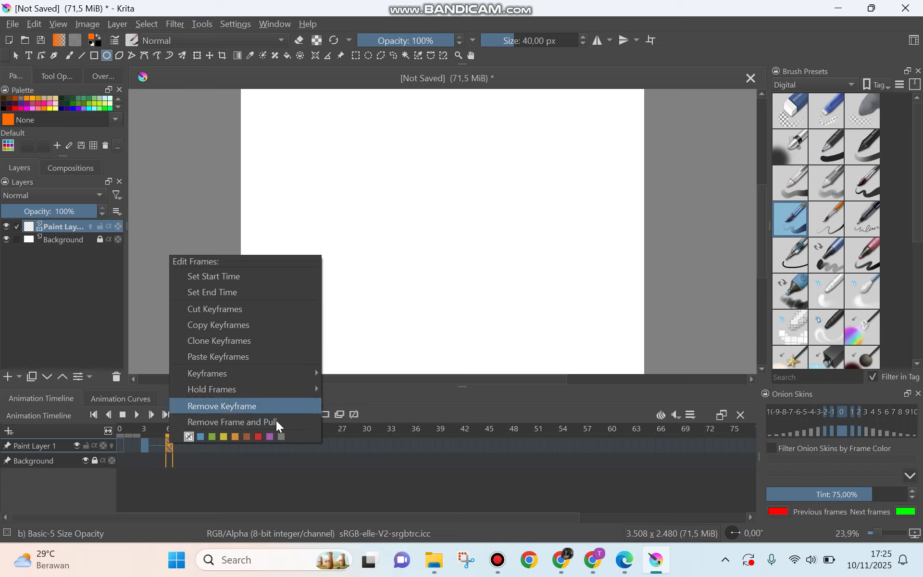
left_click(169, 449)
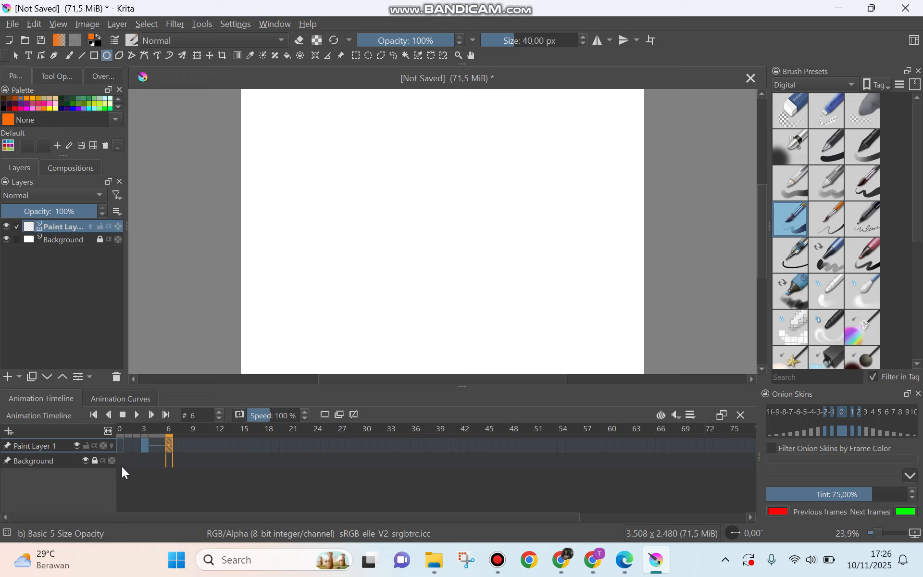
Copy the circle keyframe from frame 3 and paste it at frame 6 of Paint Layer 1.
left_click(146, 445)
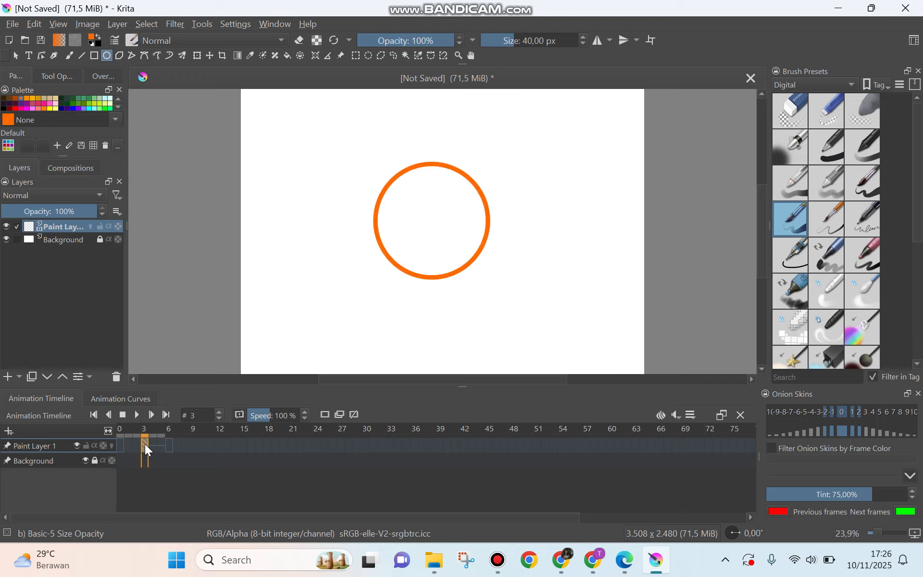
right_click(146, 443)
left_click(169, 443)
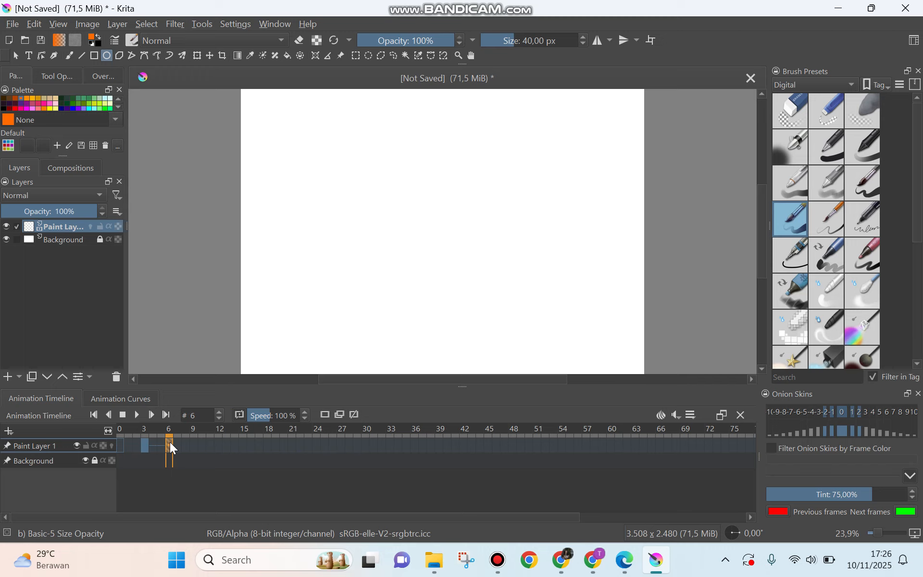
right_click(169, 442)
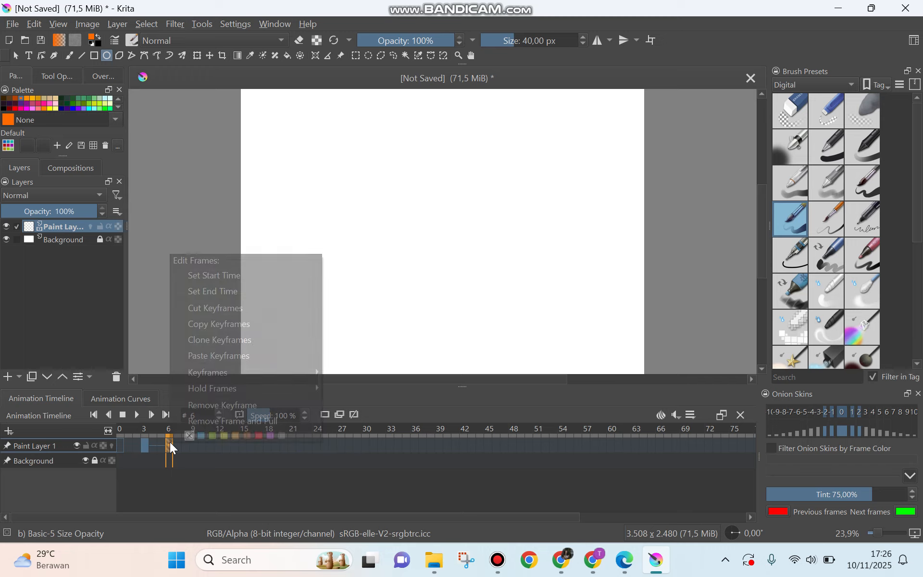
left_click(210, 358)
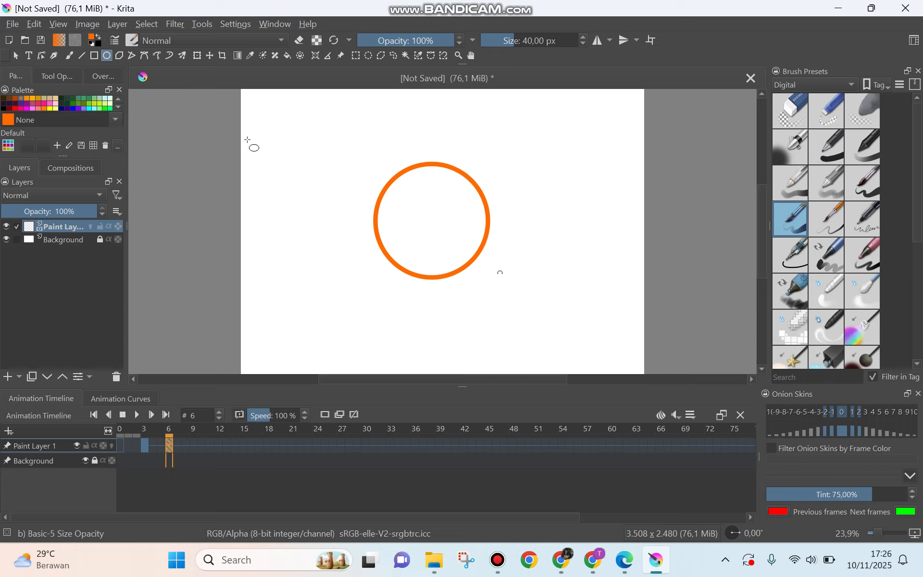
Draw an RGB Yellow diagonal line about 724 px long above and to the left of the circle on frame 6.
left_click(82, 57)
left_click(50, 108)
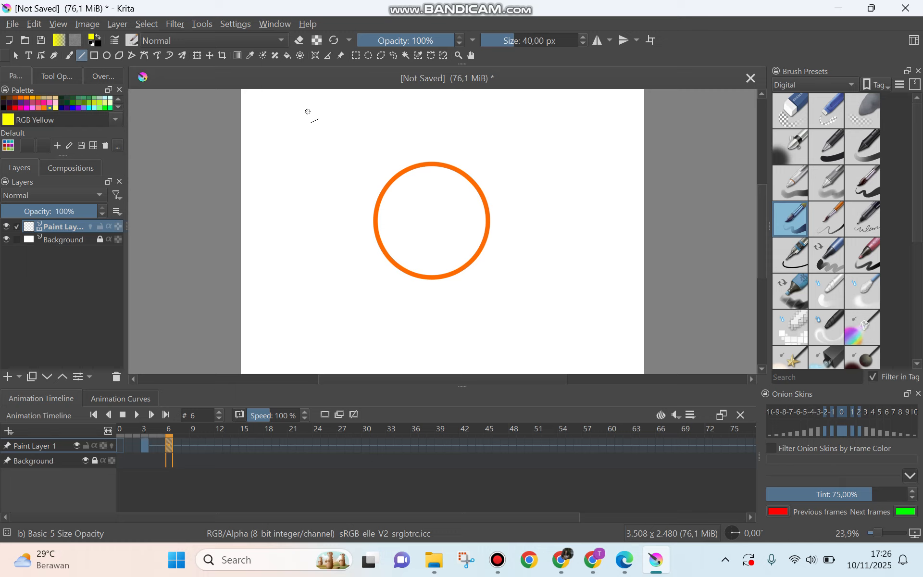
left_click_drag(308, 112, 362, 176)
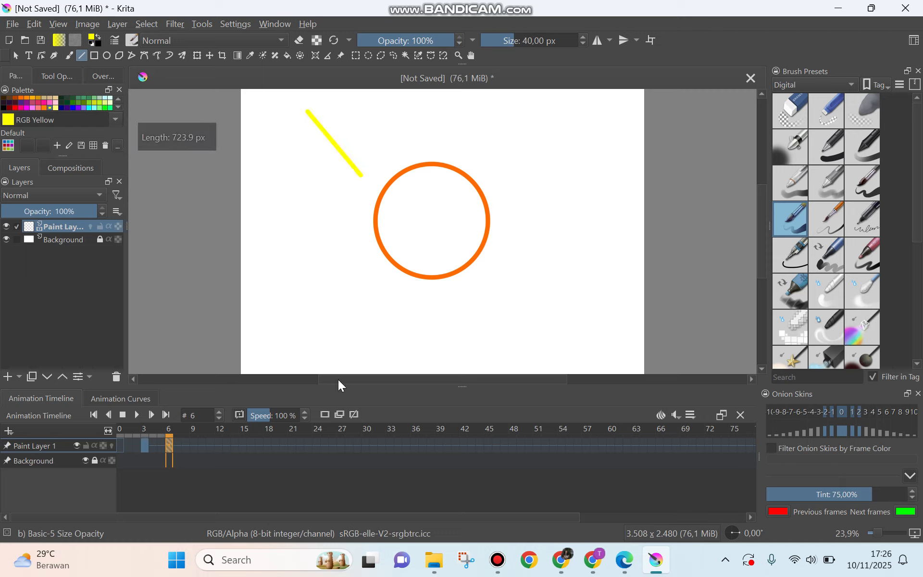
Copy the keyframe from frame 6 to frame 9 and draw a yellow diagonal line about 791 px long above and right of the circle.
right_click(193, 443)
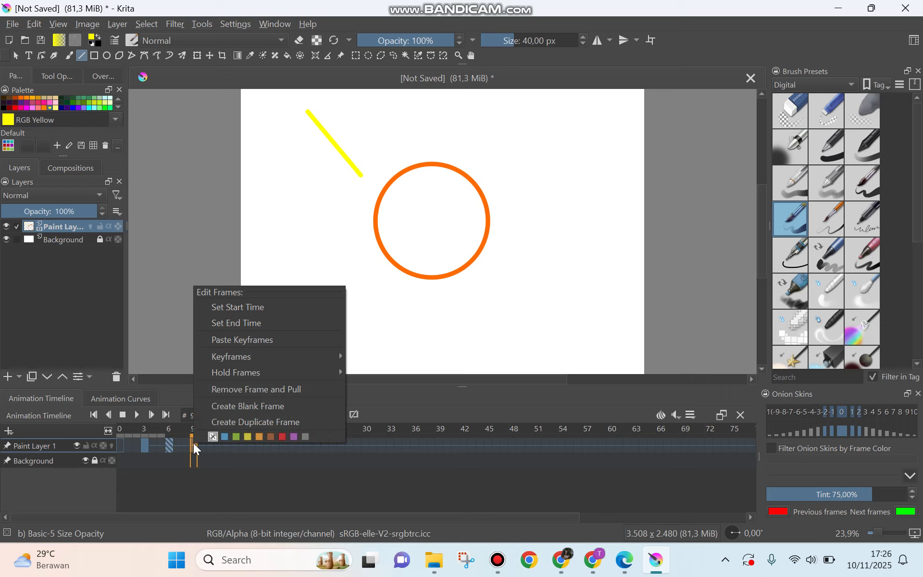
left_click(169, 440)
right_click(169, 440)
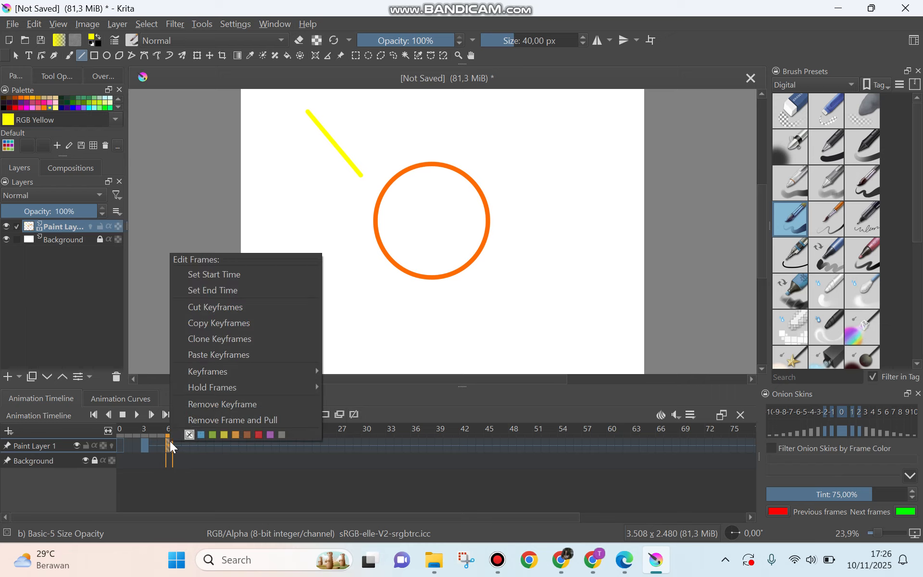
left_click(243, 323)
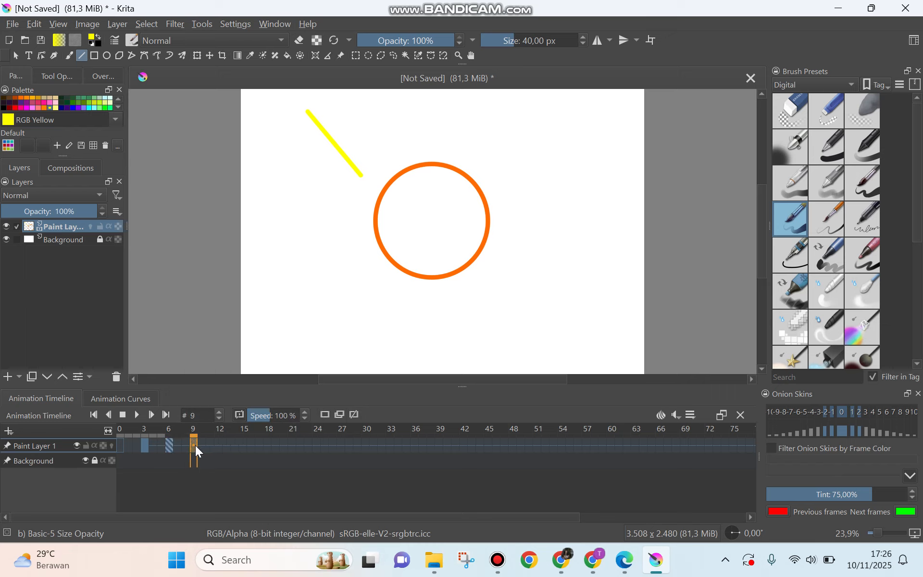
right_click(195, 445)
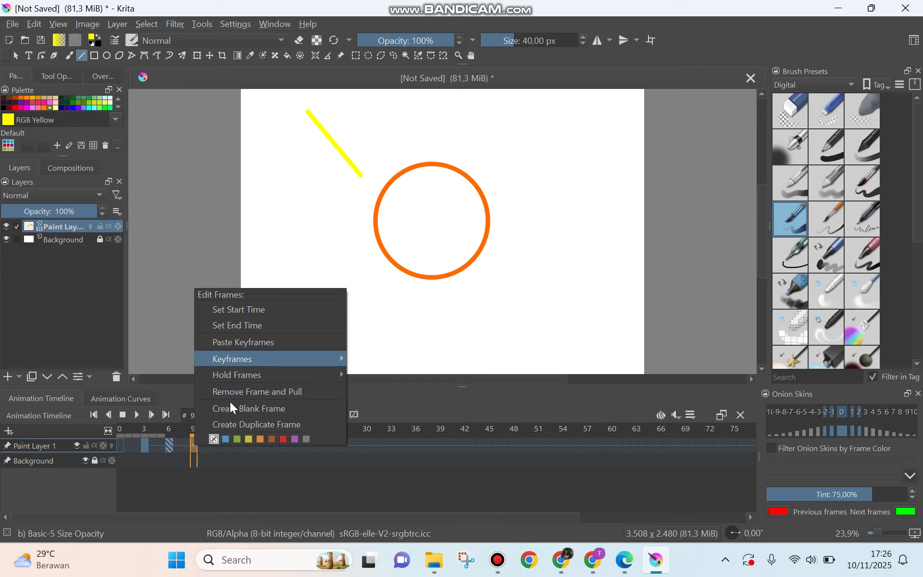
left_click(171, 445)
right_click(169, 443)
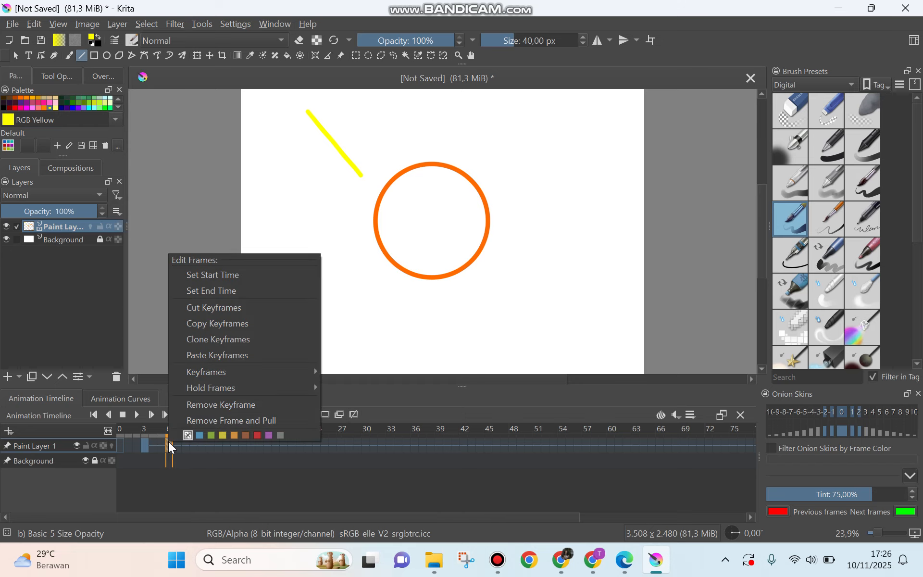
left_click(213, 323)
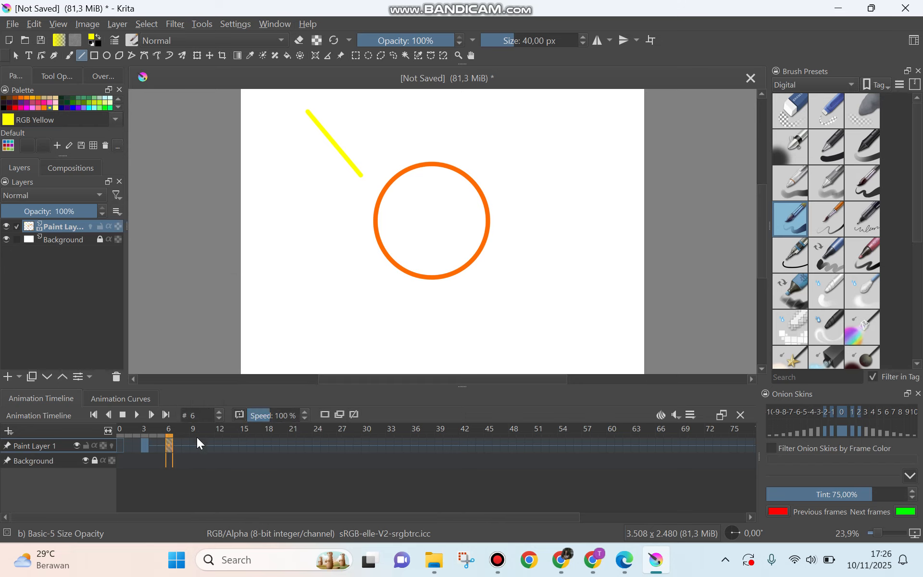
right_click(194, 445)
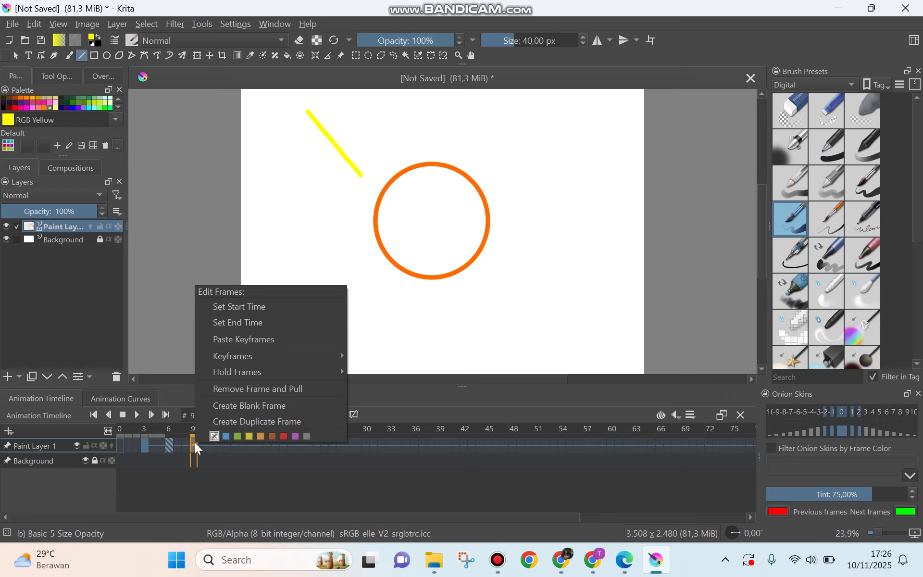
left_click(261, 339)
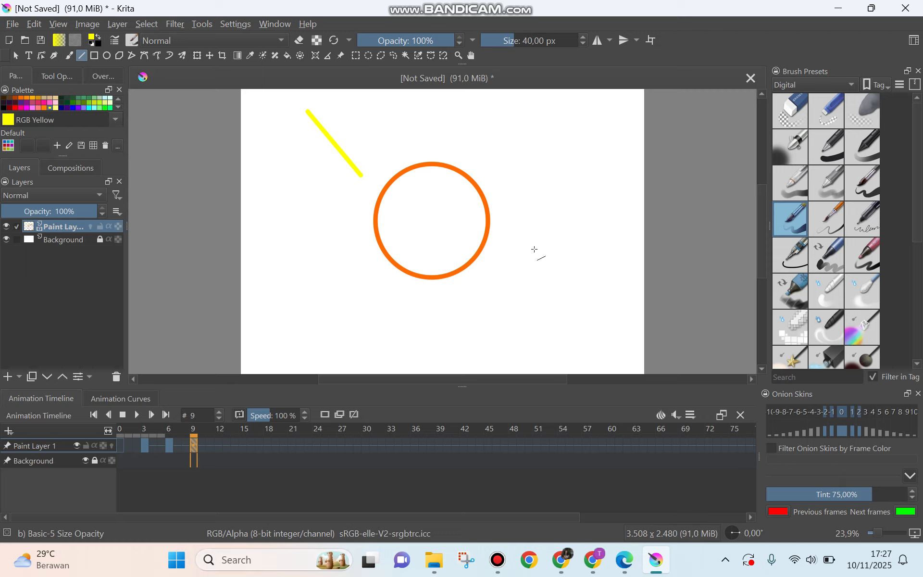
left_click_drag(505, 183, 582, 135)
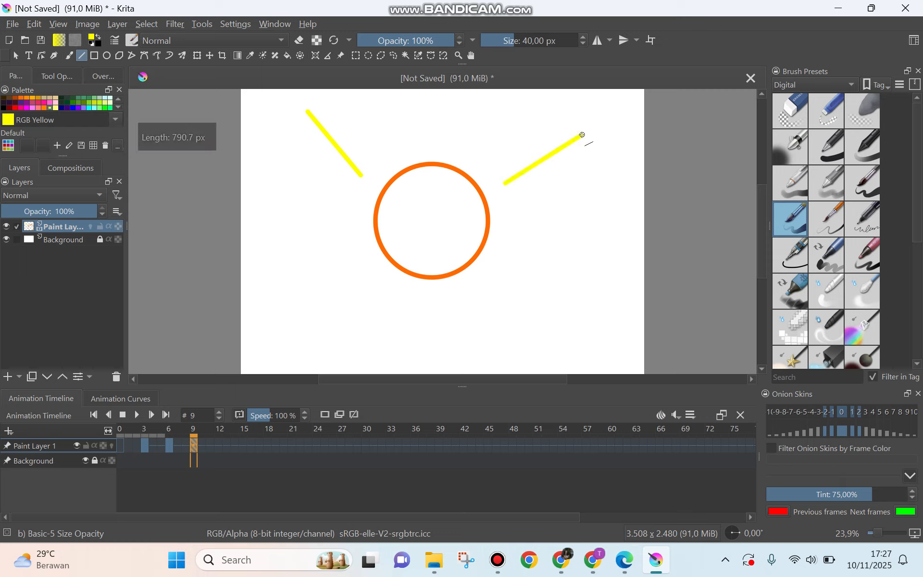
Copy the keyframe from frame 9 to frame 12 and draw a yellow diagonal line about 816 px long below and right of the circle.
right_click(191, 441)
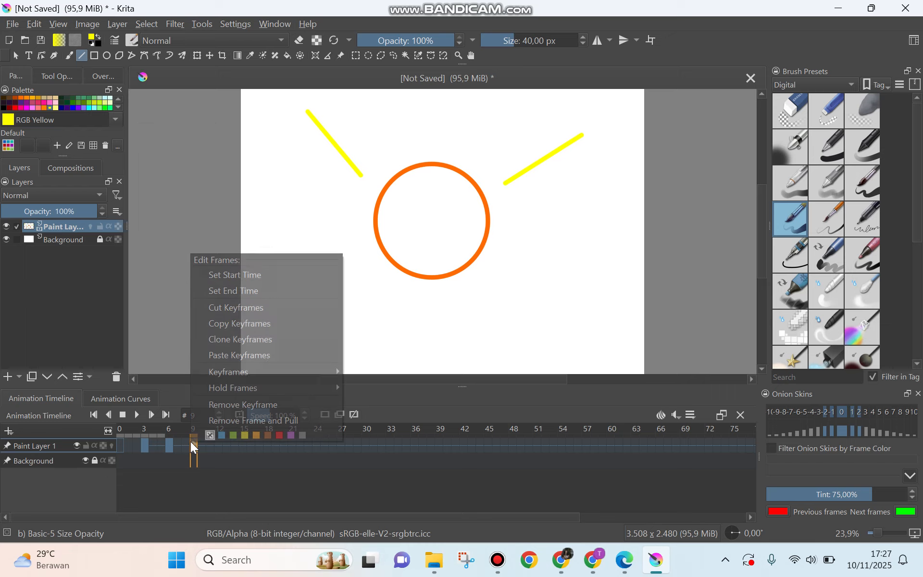
mouse_move(248, 370)
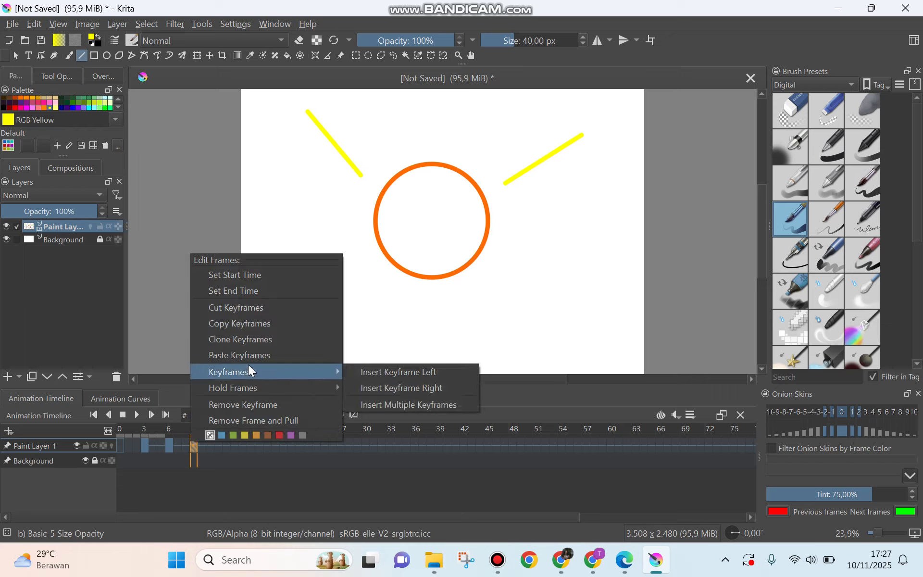
left_click(261, 324)
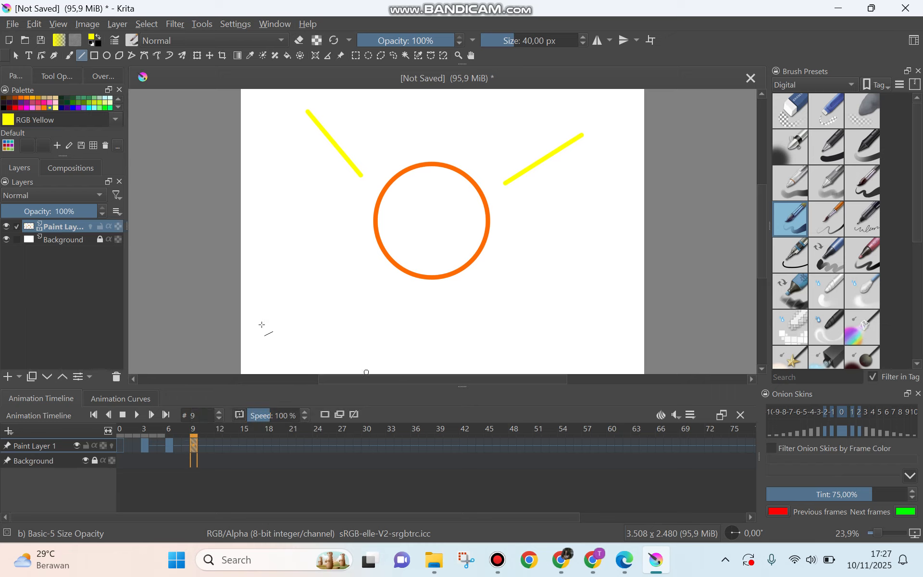
left_click(220, 445)
right_click(220, 443)
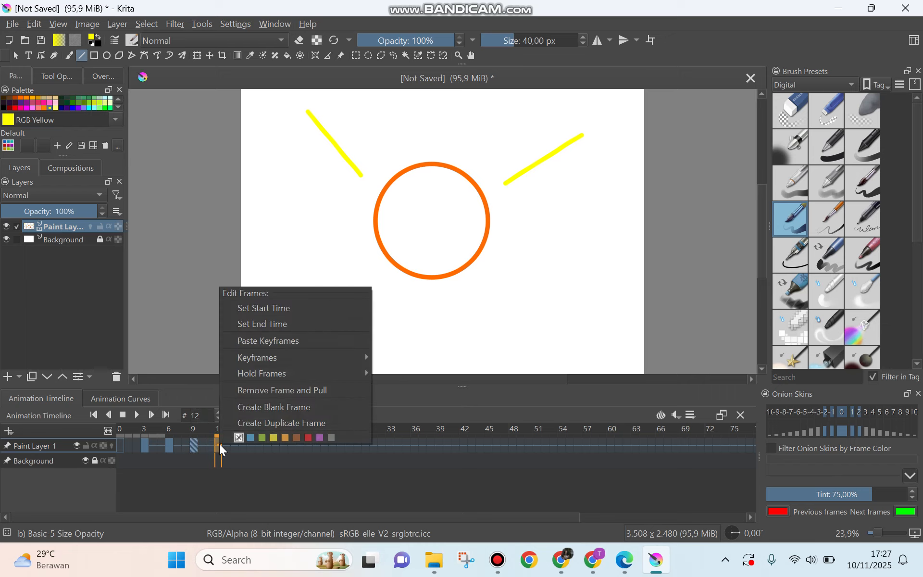
left_click(273, 343)
left_click_drag(496, 281, 561, 345)
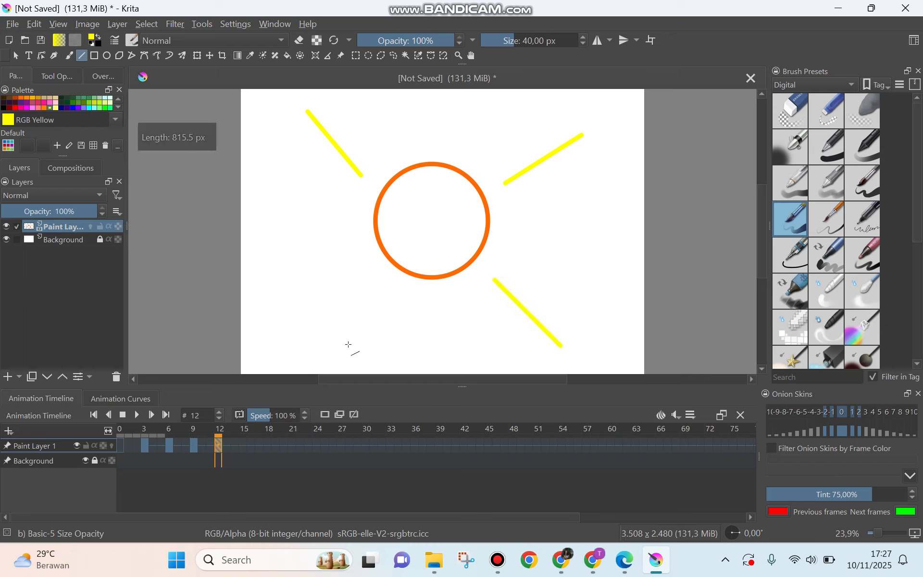
Select frames 12 back to 0 of Paint Layer 1 and play the selected range to review the animation.
right_click(219, 445)
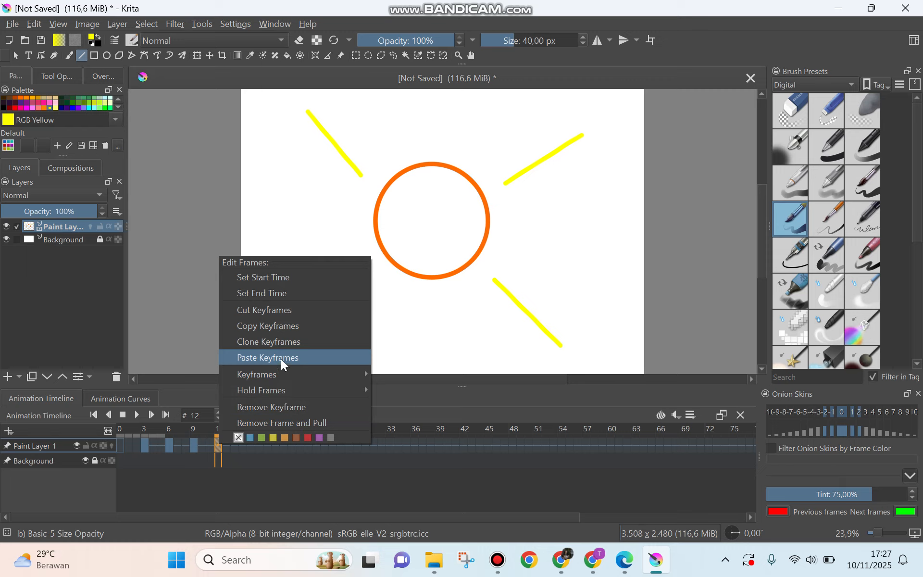
left_click(296, 326)
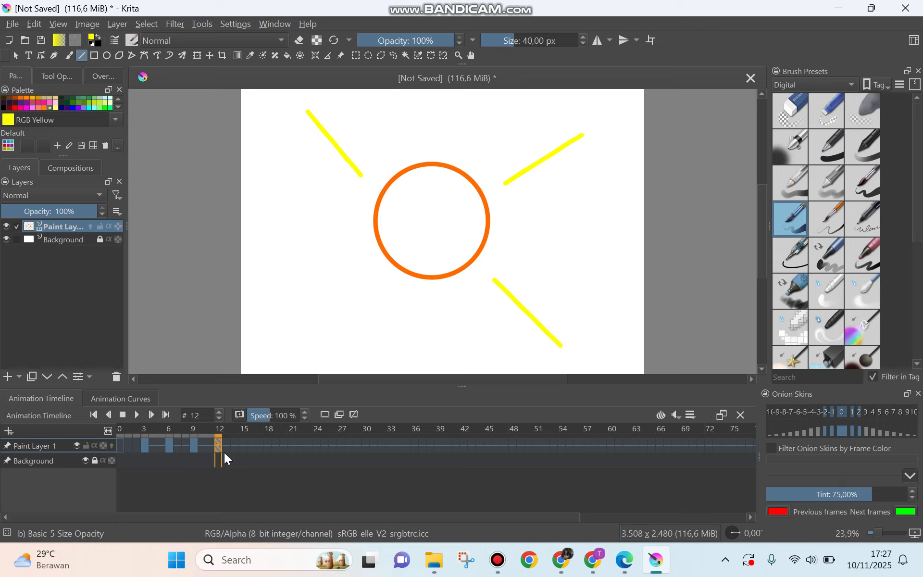
key("shift+Left")
key("shift+Left")
key("shift+Left")
key("shift+Left")
key("shift+Left")
key("shift+Left")
key("shift+Left")
key("shift+Left")
key("shift+Left")
key("shift+Left")
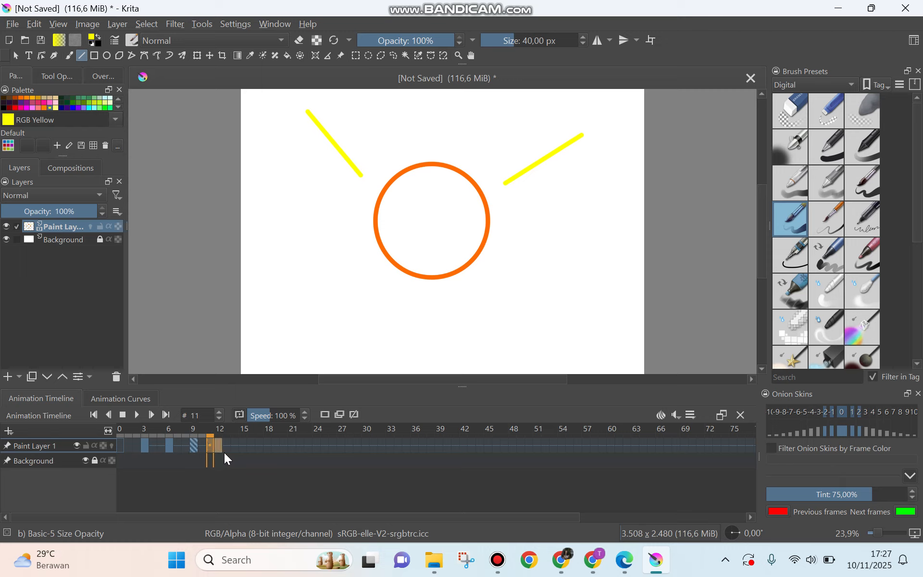
key("shift+Left")
key("shift+Left")
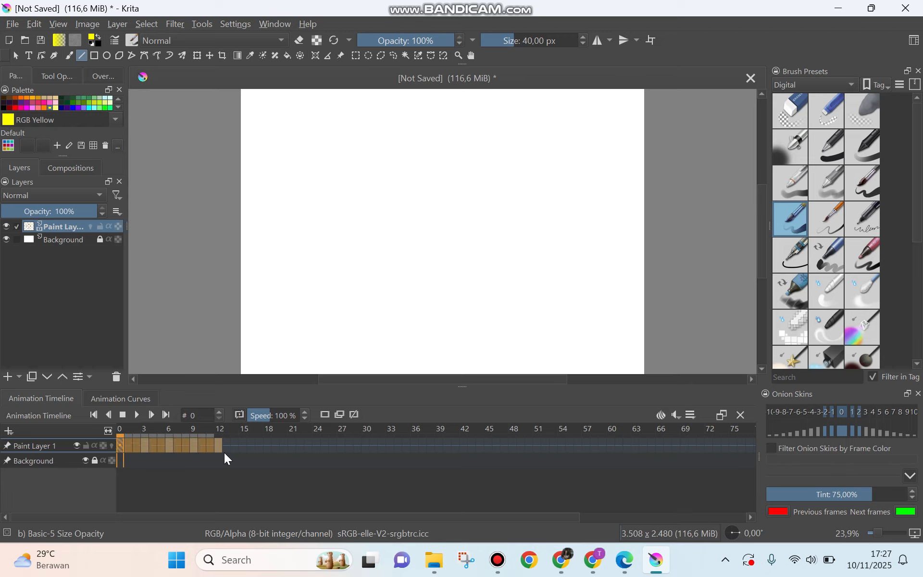
left_click(135, 417)
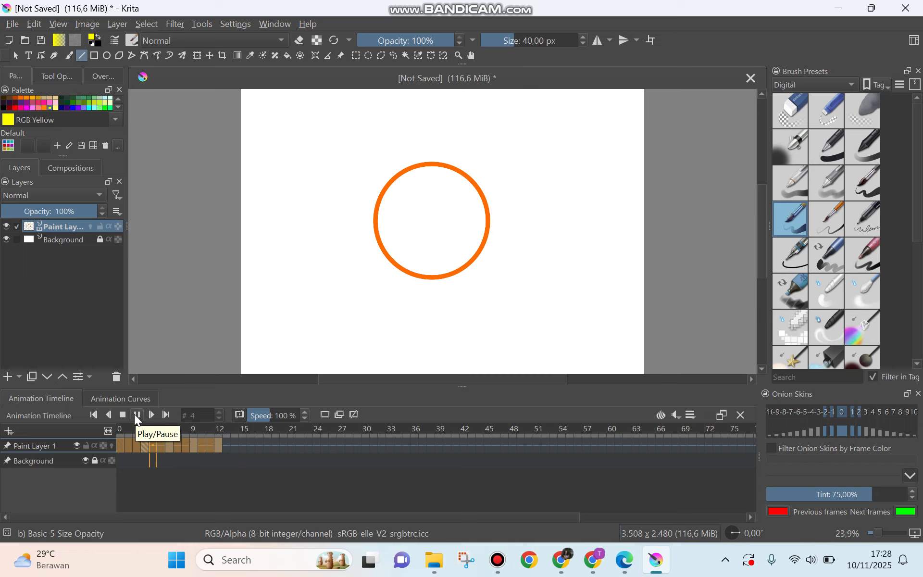
key("space")
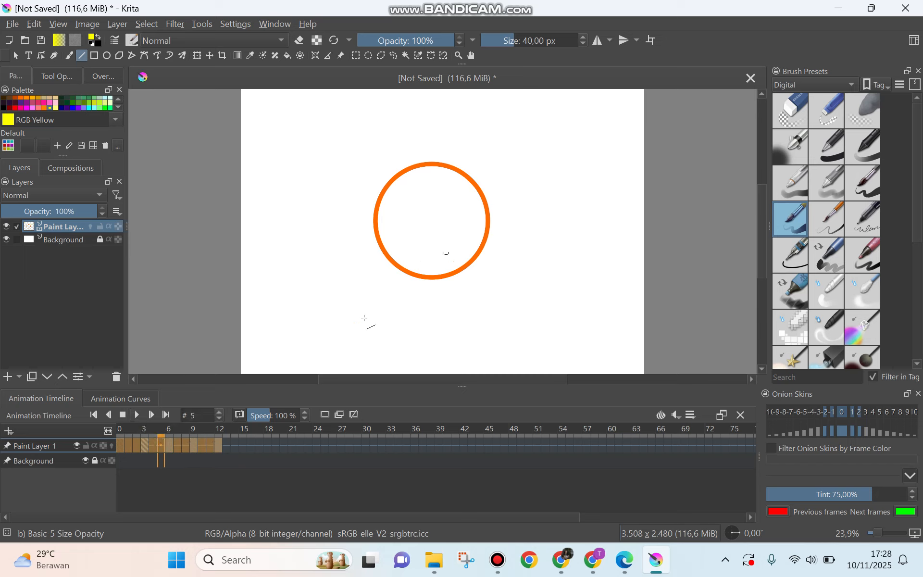
left_click(136, 417)
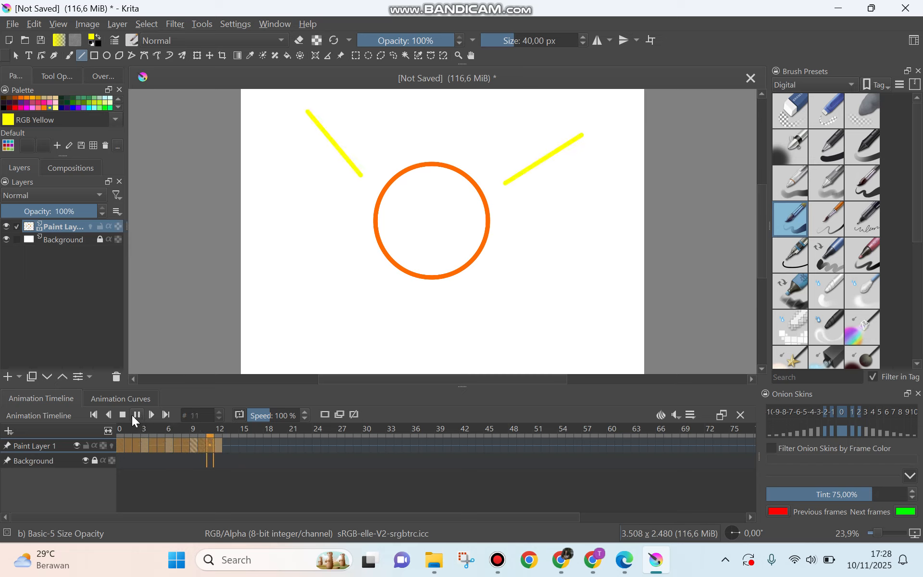
left_click(218, 449)
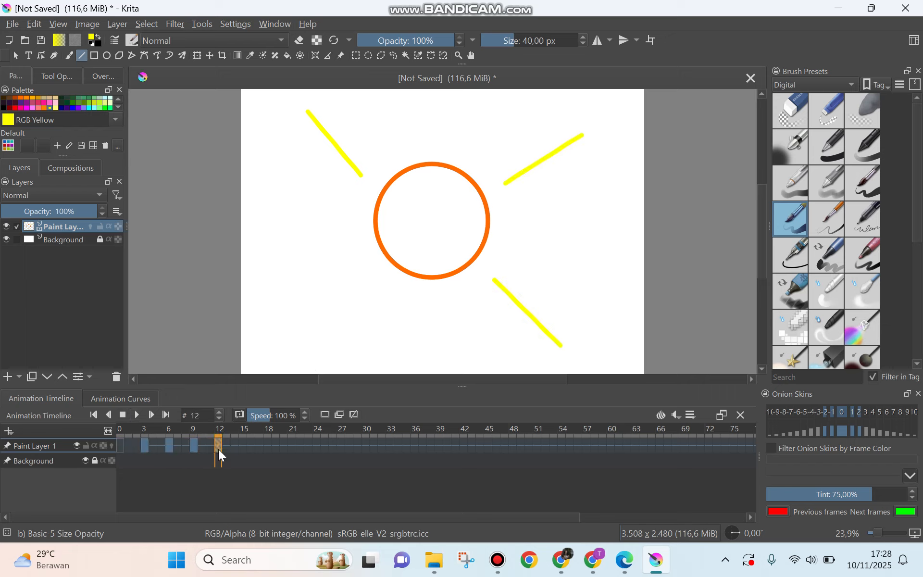
left_click(192, 445)
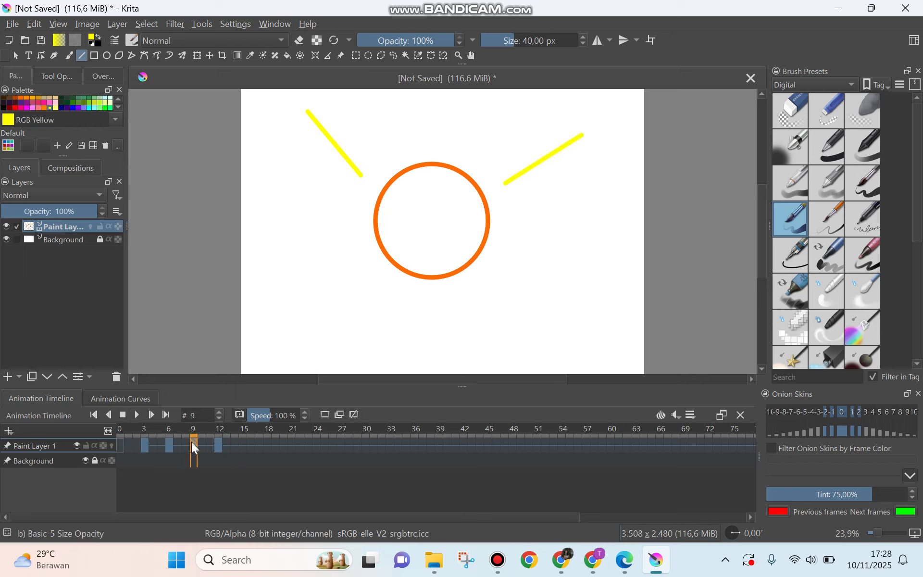
Copy the keyframe from frame 12 to frame 15 and draw a yellow diagonal line below and to the left of the circle.
left_click(219, 446)
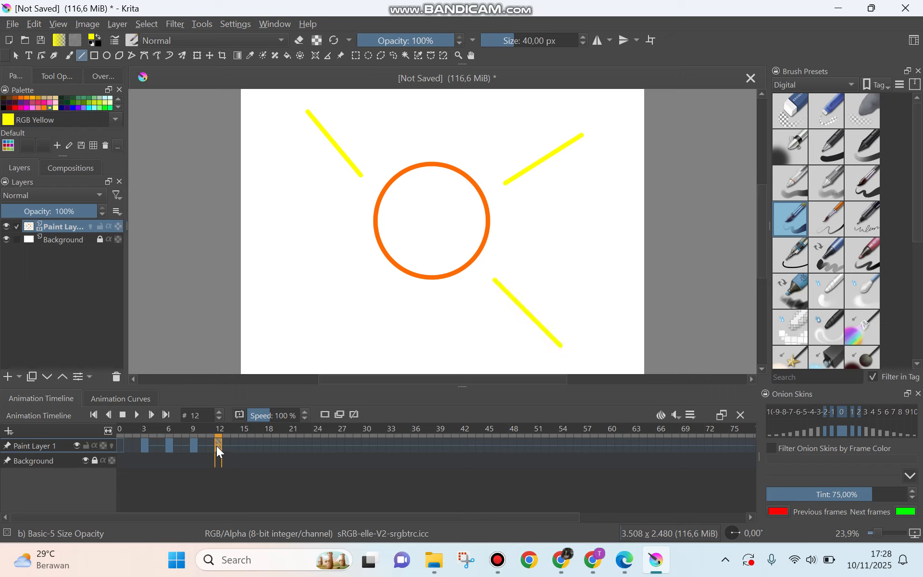
right_click(220, 446)
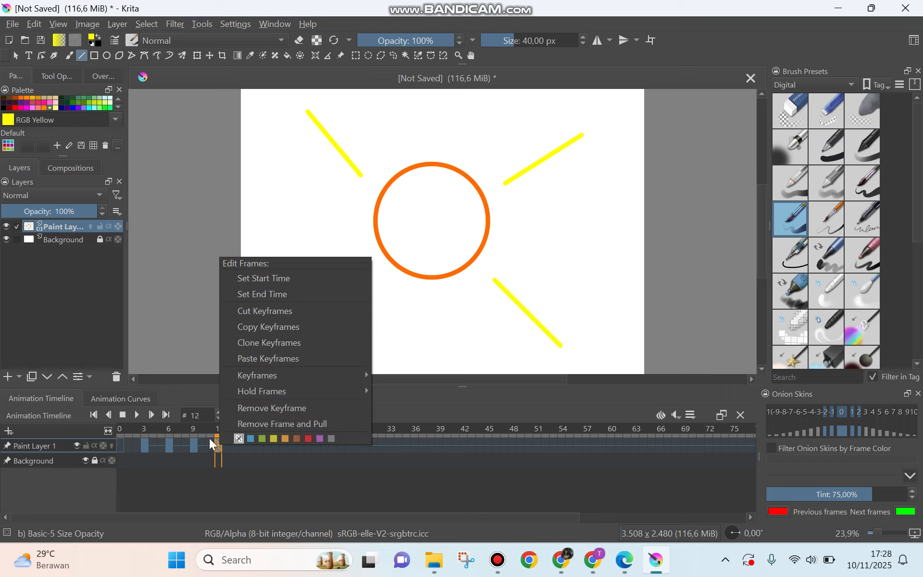
left_click(276, 328)
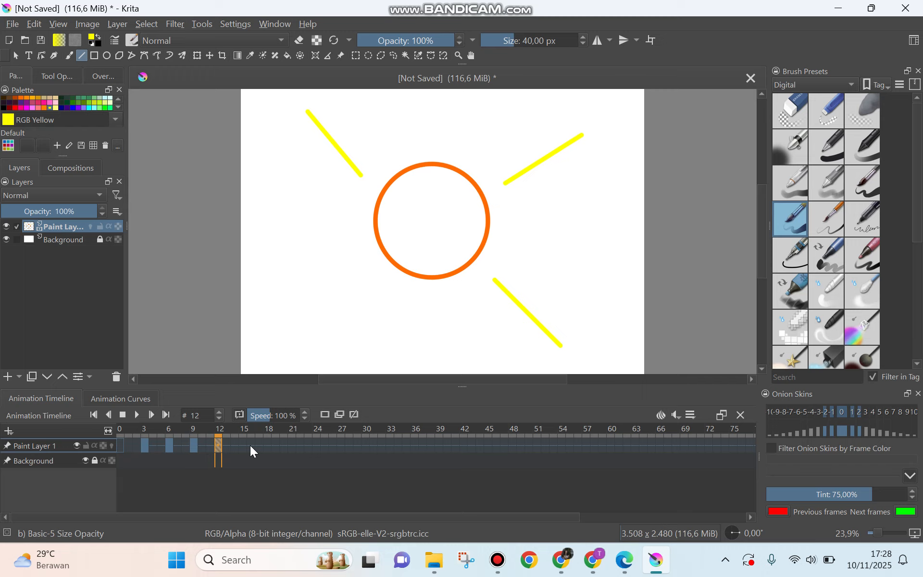
left_click(243, 442)
right_click(244, 442)
left_click(299, 341)
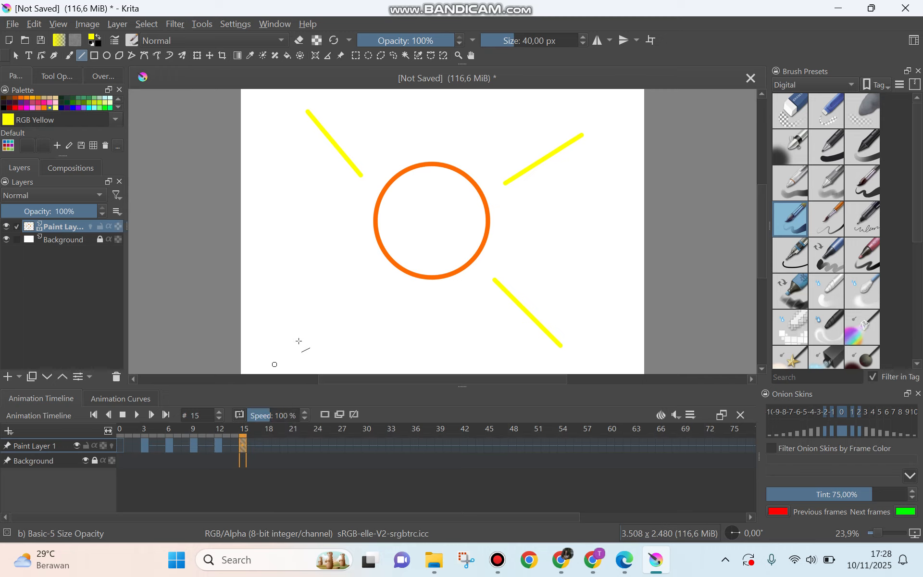
left_click_drag(360, 279, 295, 346)
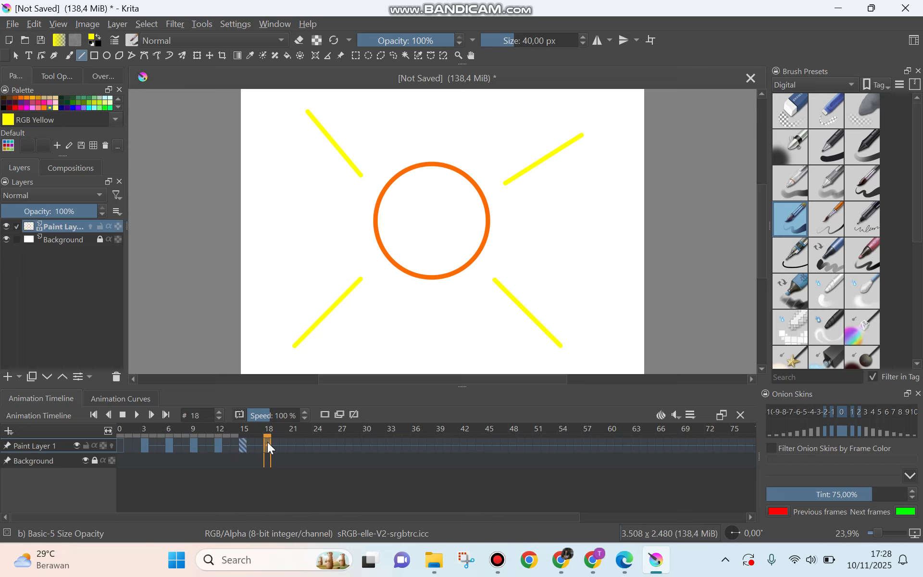
Copy the keyframe from frame 15 and paste it at frame 18 of Paint Layer 1.
right_click(268, 442)
mouse_move(311, 370)
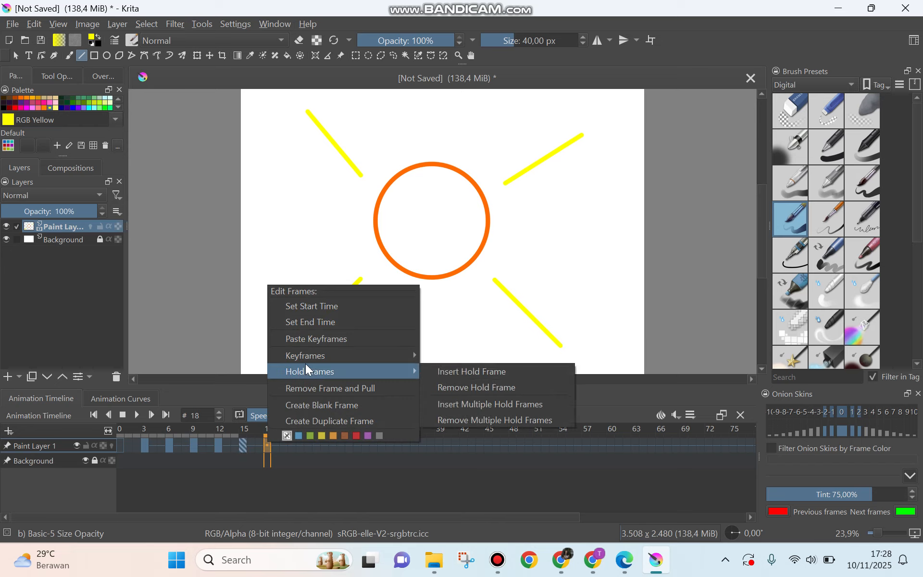
left_click(244, 446)
right_click(246, 440)
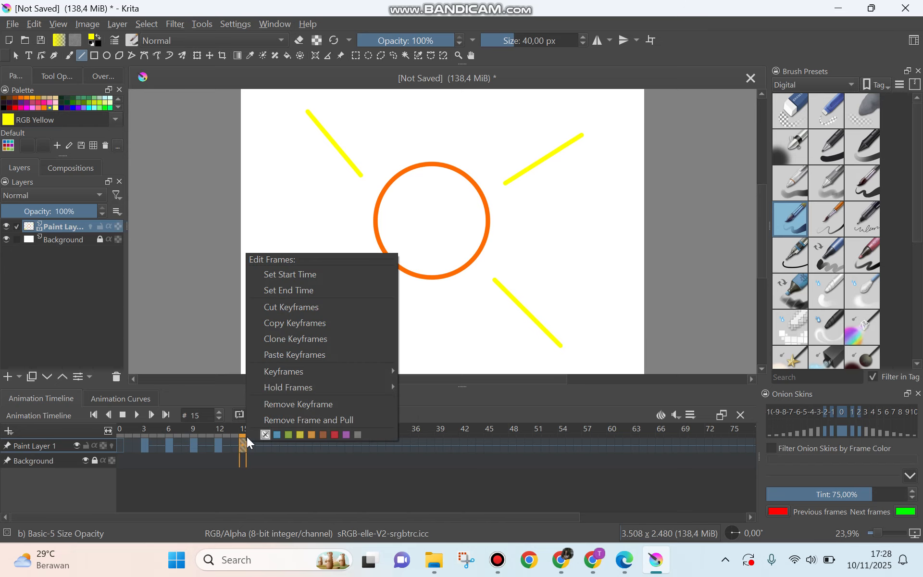
left_click(315, 330)
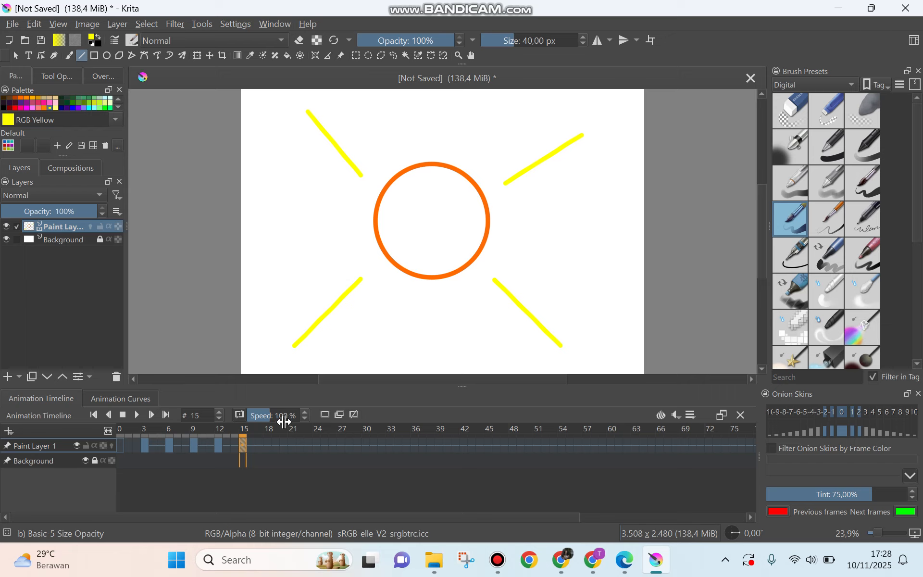
right_click(267, 440)
left_click(313, 336)
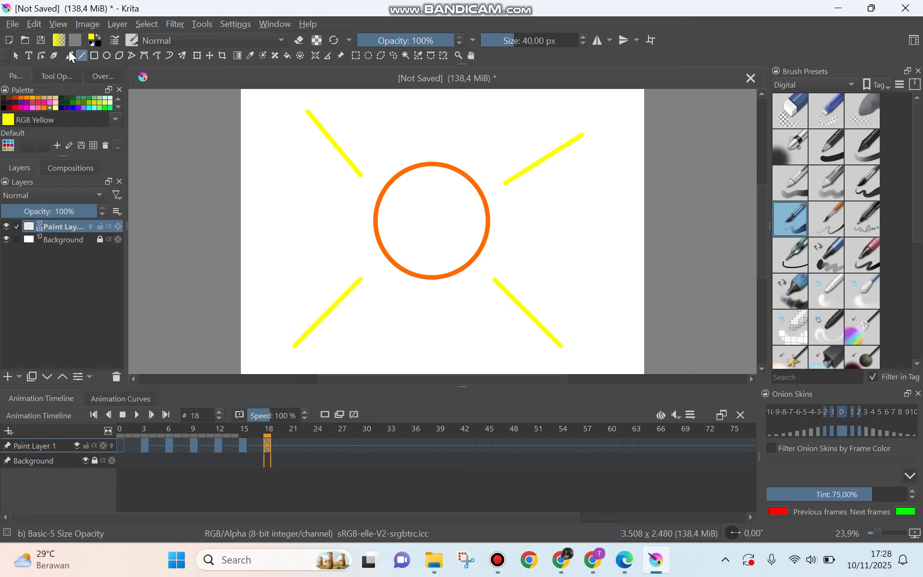
Draw four short Green-yellow lines above, left of, below and right of the circle on frame 18.
left_click(98, 102)
left_click_drag(431, 102, 432, 148)
left_click_drag(278, 220, 350, 222)
left_click_drag(429, 299, 424, 350)
left_click_drag(530, 230, 611, 236)
Select frames 18 back to 0 of Paint Layer 1 and play the selected range to review the animation.
key("shift+Left")
key("shift+Left")
key("shift+Left")
key("shift+Left")
key("shift+Left")
key("shift+Left")
key("shift+Left")
key("shift+Left")
key("shift+Left")
key("shift+Left")
key("shift+Left")
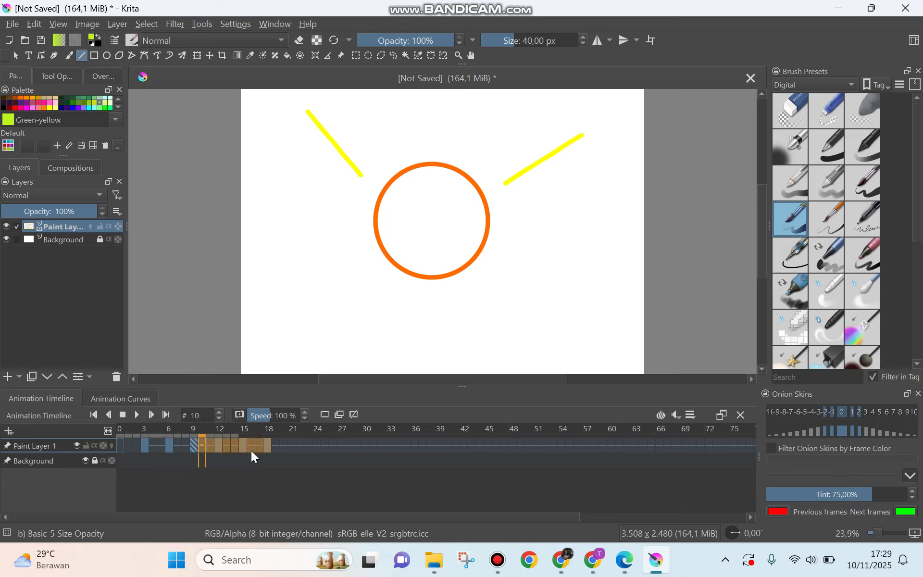
key("shift+Left")
key("shift+Left")
key("shift+Left")
key("shift+Left")
key("shift+Left")
key("shift+Left")
key("shift+Left")
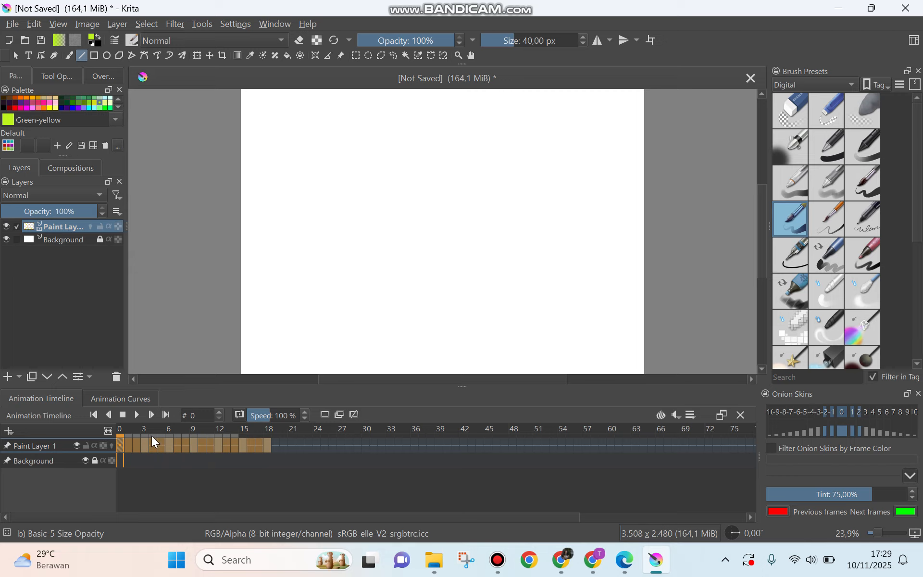
left_click(138, 416)
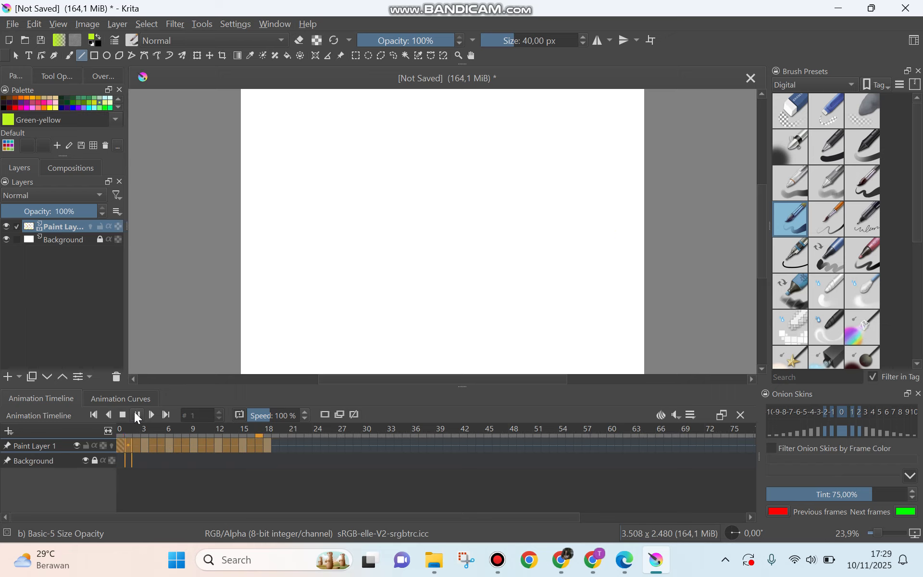
left_click(198, 487)
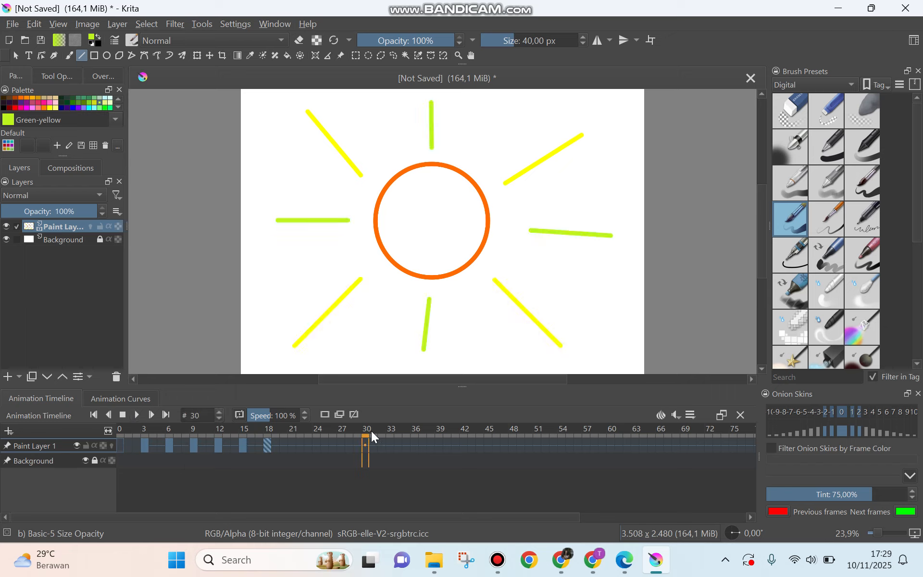
Play the whole animation from frame 0 without a frame selection, and pause it past the last keyframe.
left_click(117, 434)
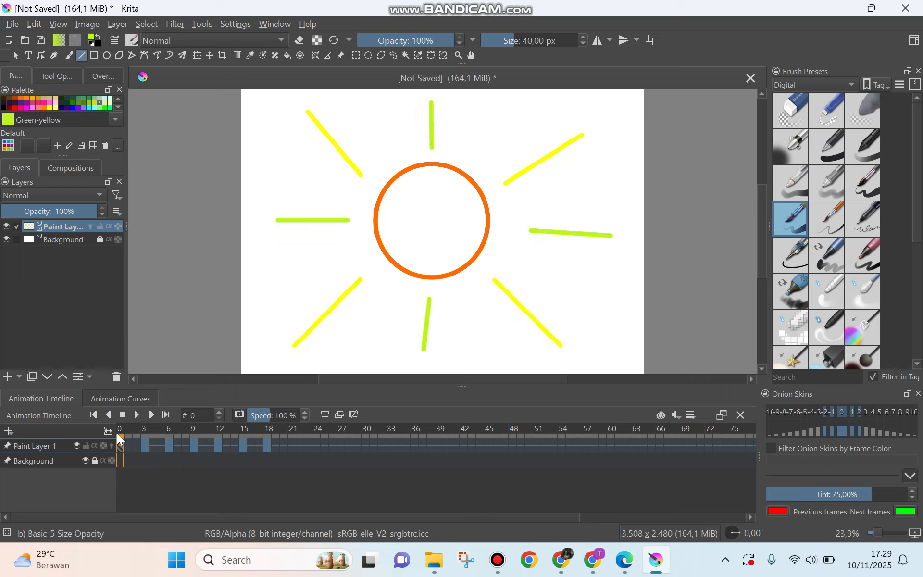
left_click(138, 416)
left_click(138, 417)
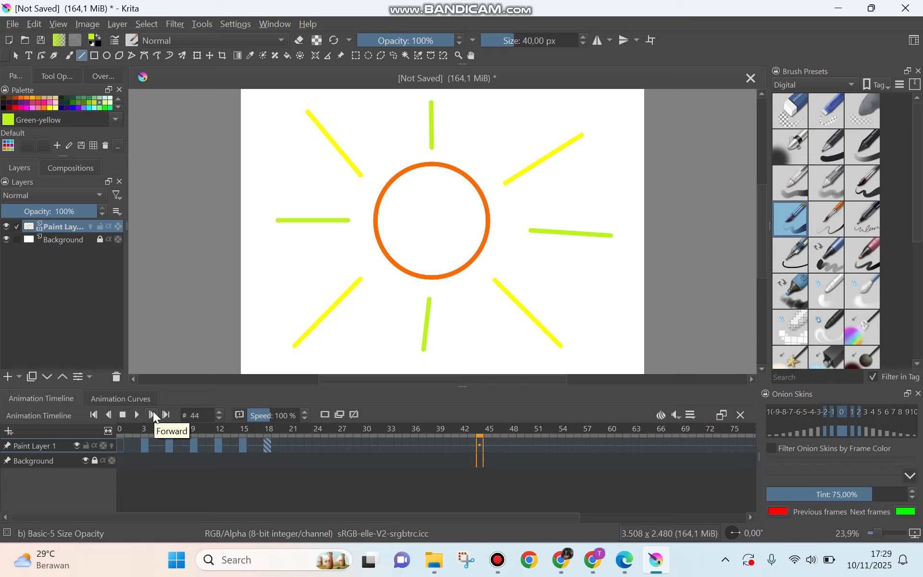